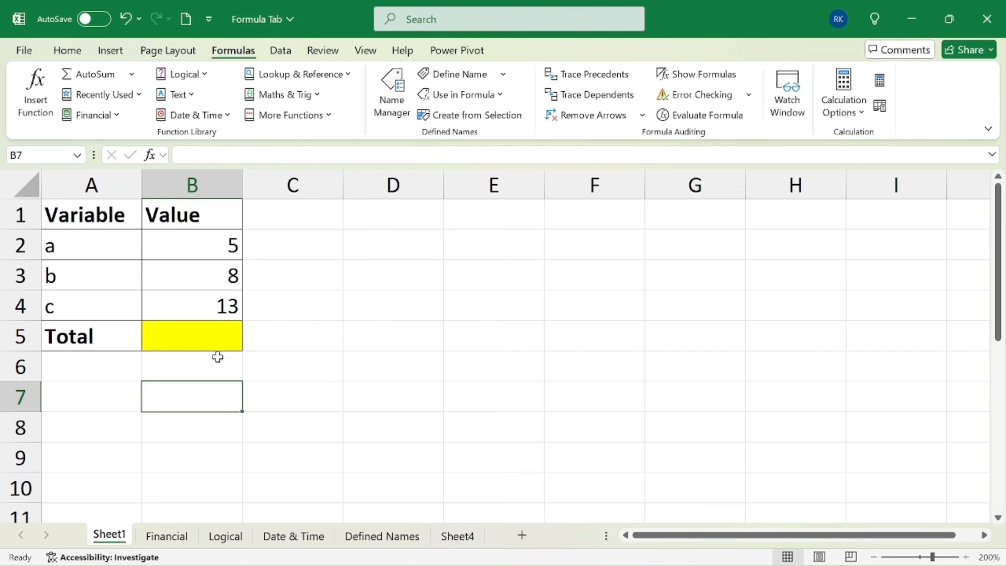
Step: Calculate the Total in cell B5 by adding the three values with the formula =B2+B3+B4
click(190, 342)
text(=)
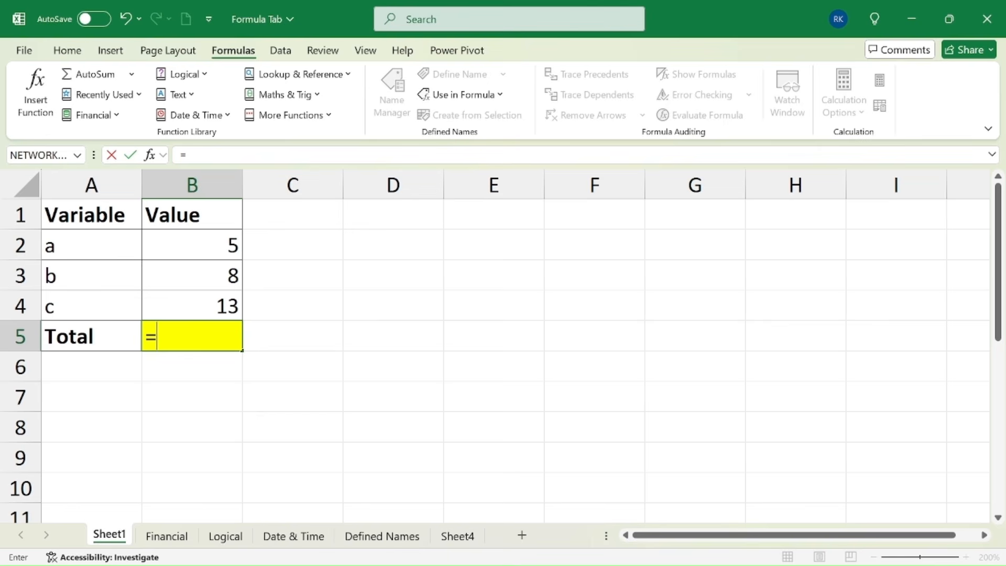
click(191, 253)
text(+)
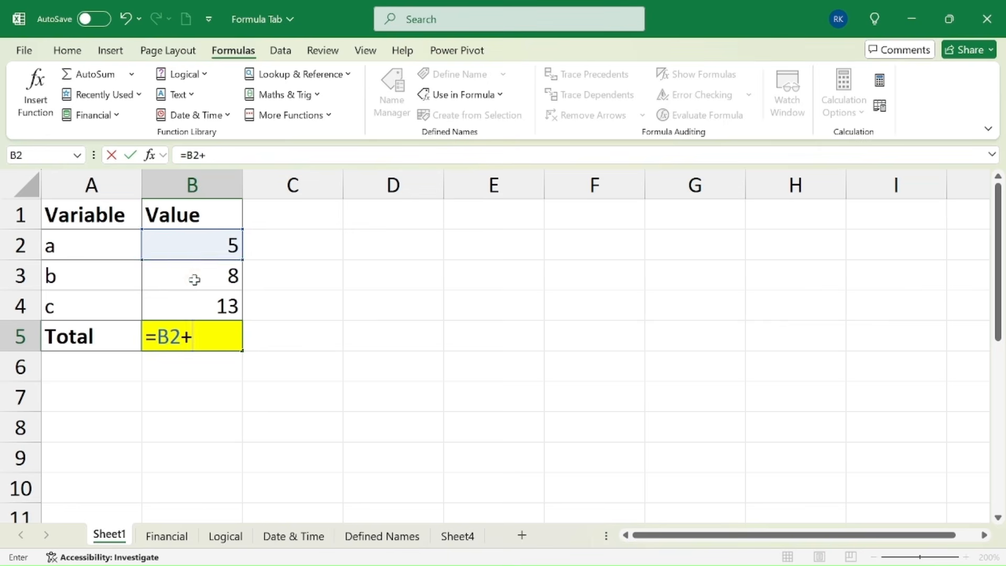
click(193, 278)
text(+)
click(199, 298)
key(Return)
click(194, 331)
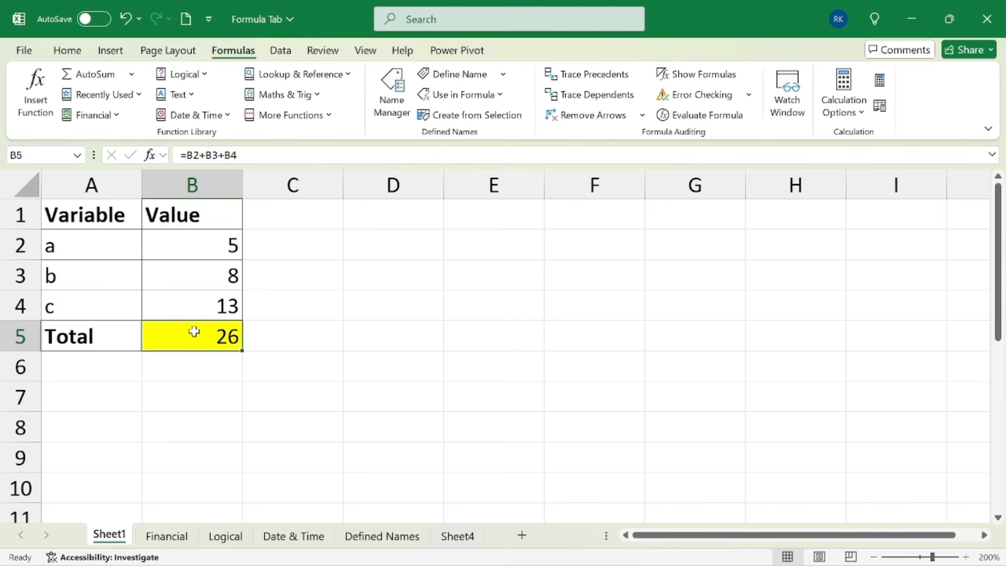
Step: Add up the same three values in cell B6 with the function formula =SUM(B2:B4)
key(Down)
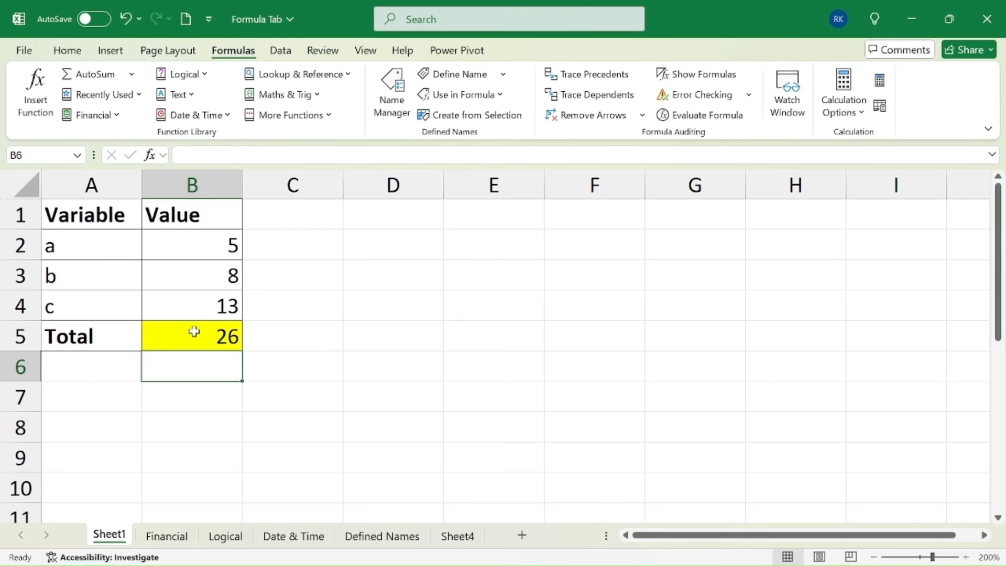
text(=sum)
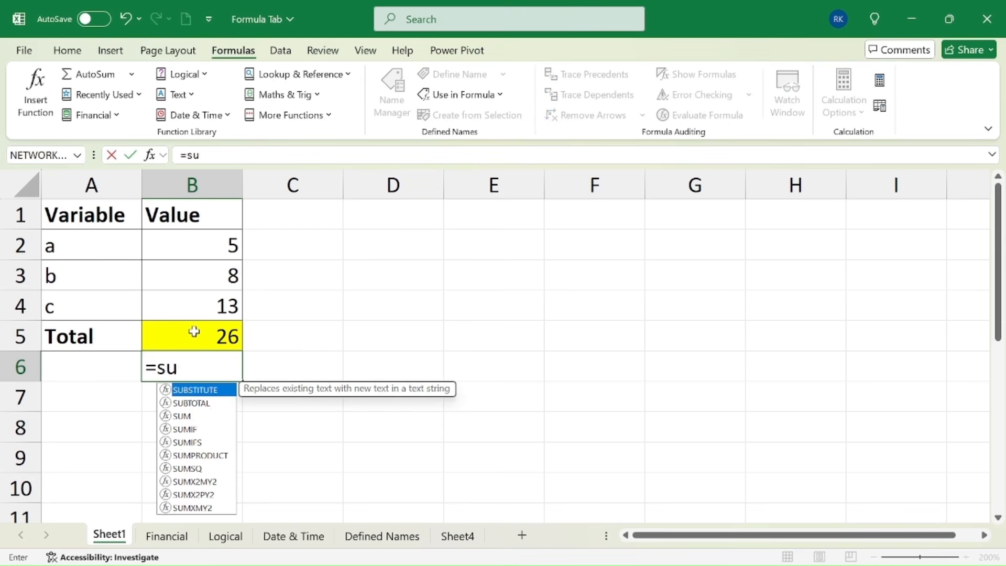
double_click(197, 391)
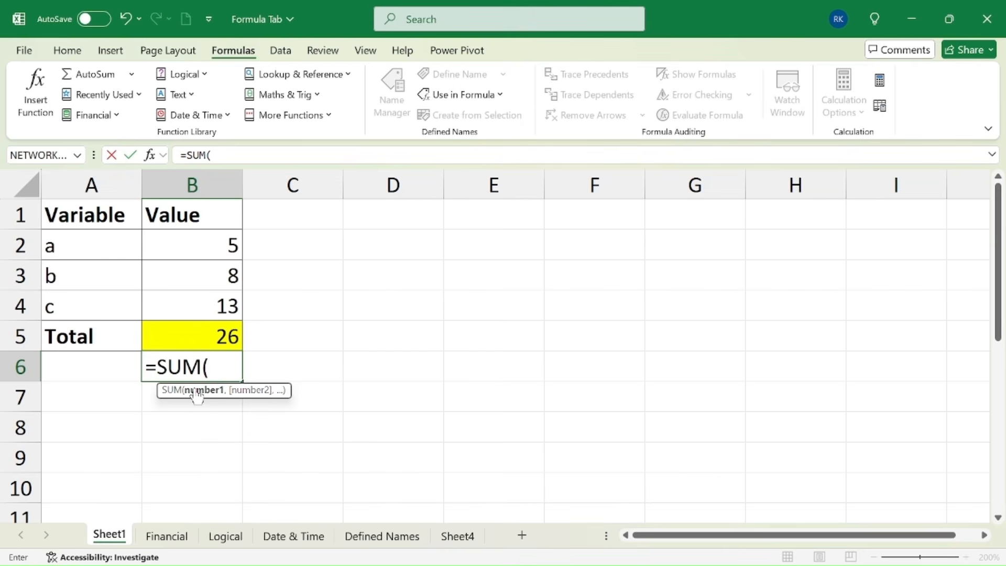
click(196, 249)
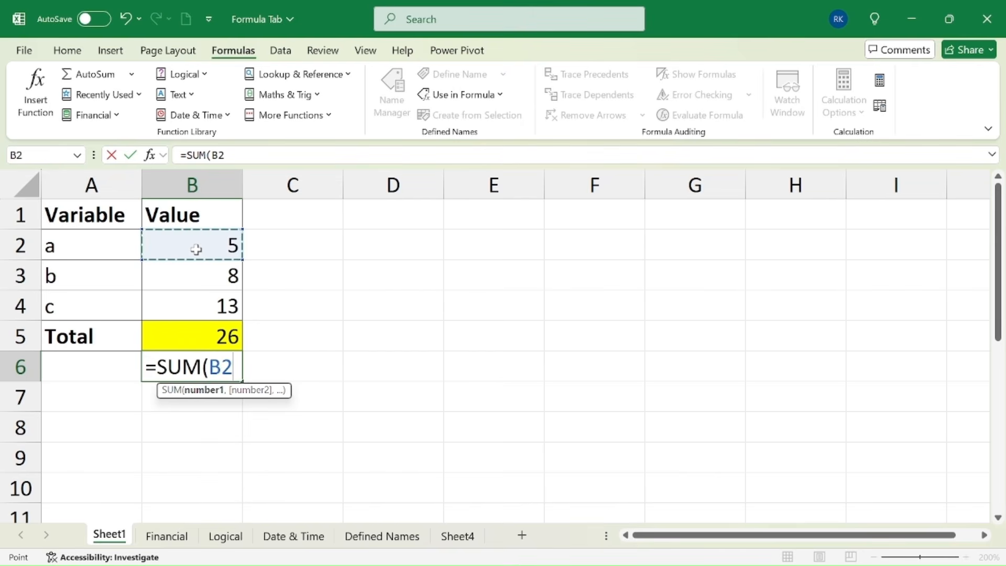
key(shift+Down)
key(shift+Down)
text())
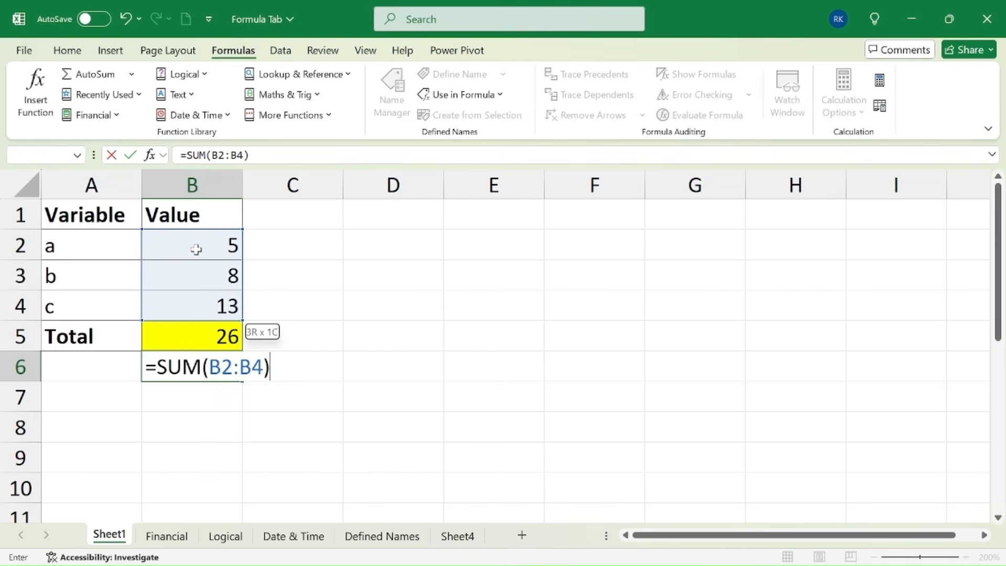
key(Return)
click(187, 358)
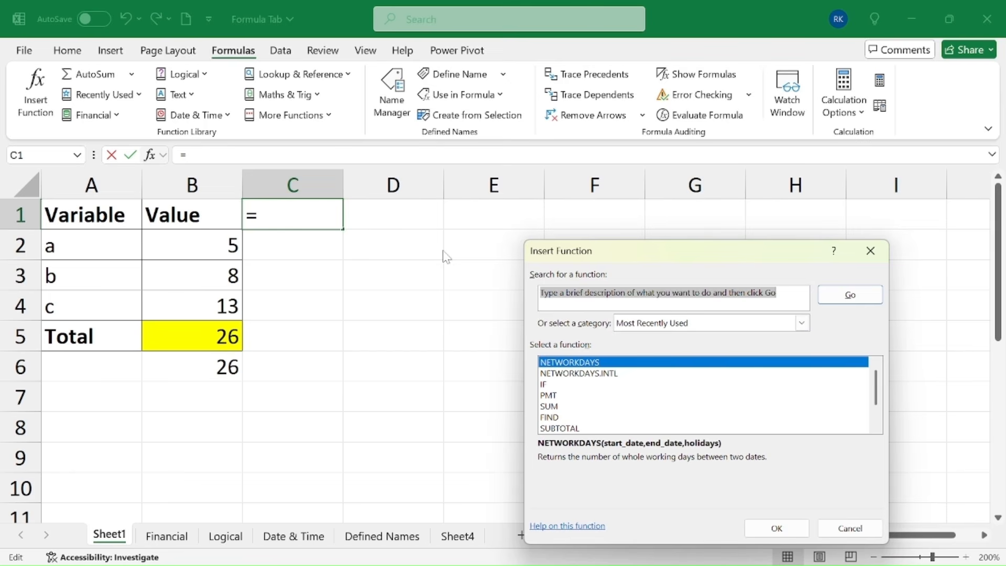
Step: Search the Insert Function dialog for "sum" and view the available function categories
text(sum)
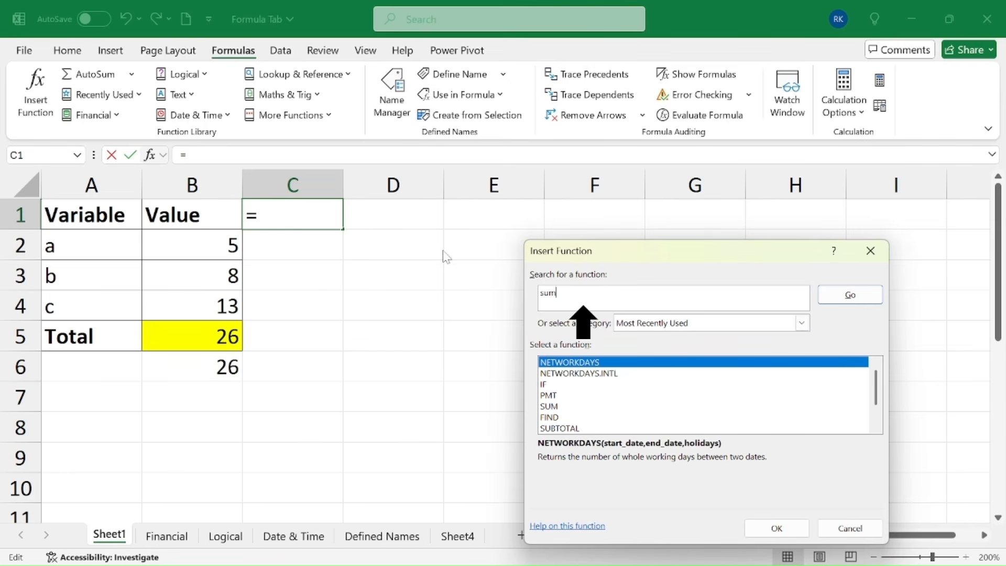
click(845, 300)
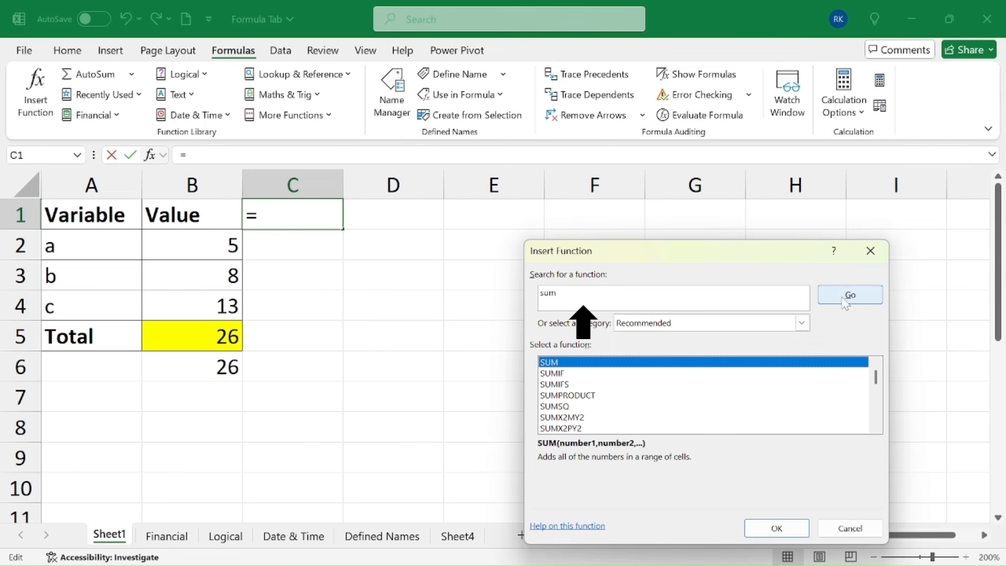
click(801, 329)
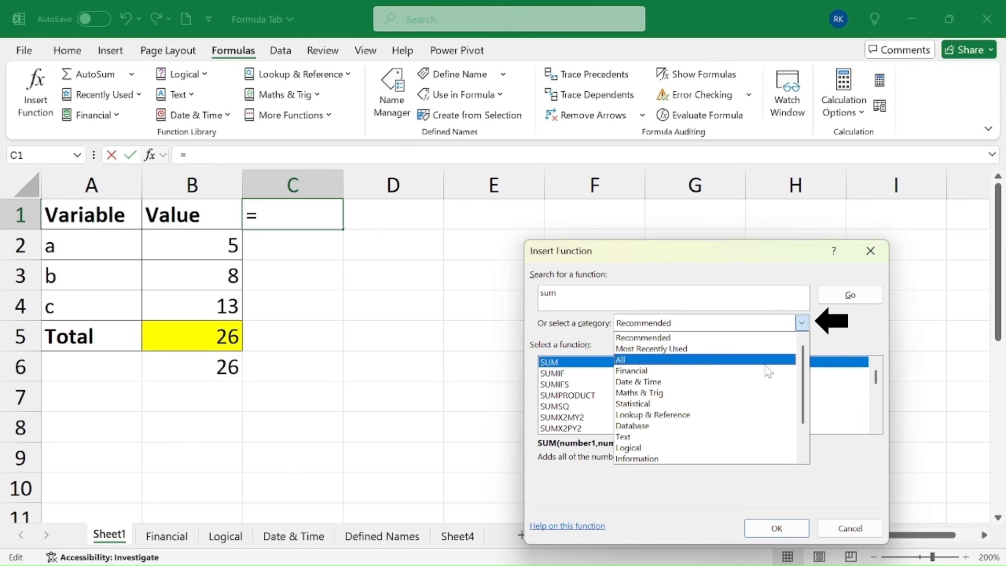
click(133, 75)
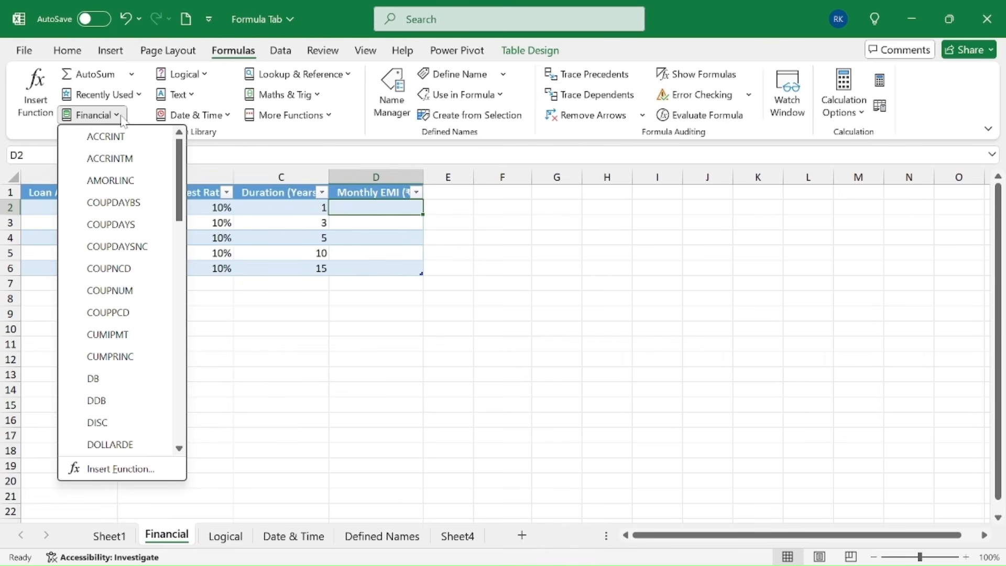
Step: Calculate Monthly EMI in D2 of the Financial sheet using PMT with Annual Interest Rate/12, Duration (Years)*12, Loan Amount (₹), 0 and 0
click(532, 255)
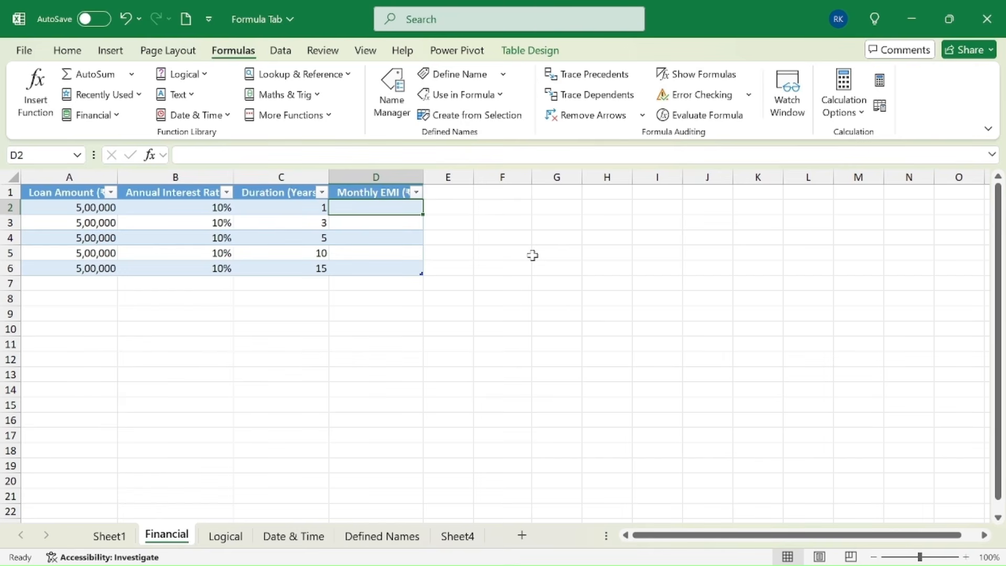
text(=pmt)
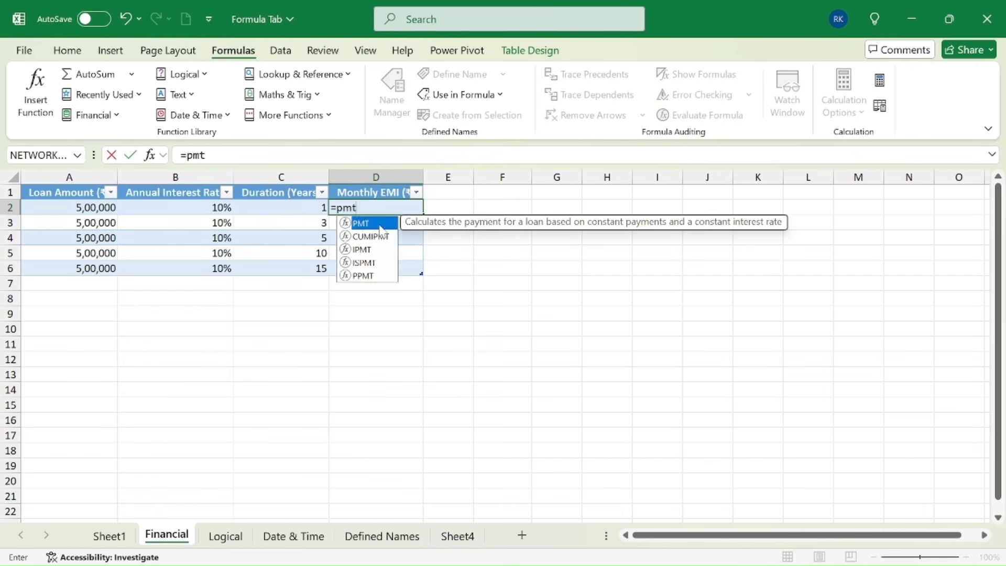
double_click(381, 224)
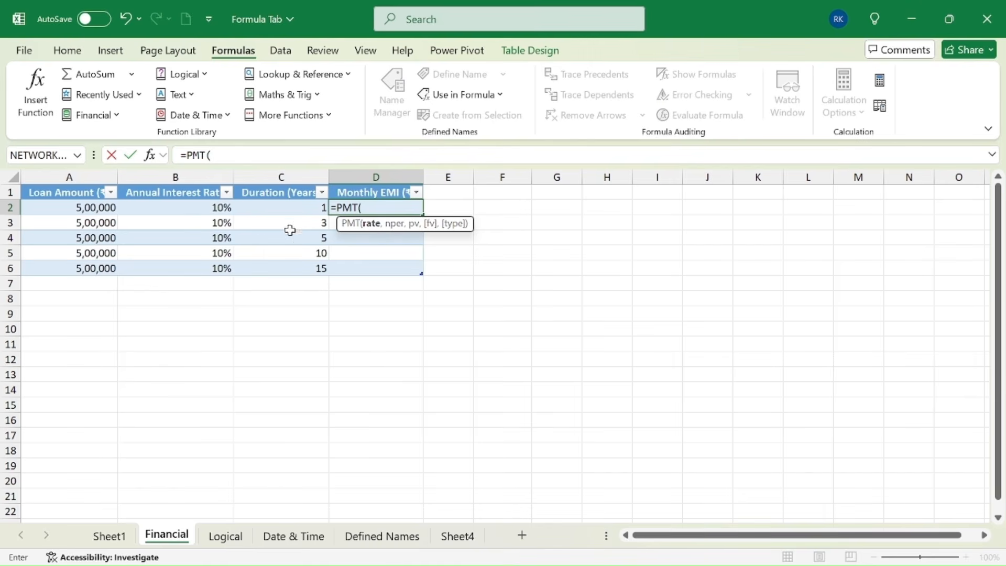
click(187, 209)
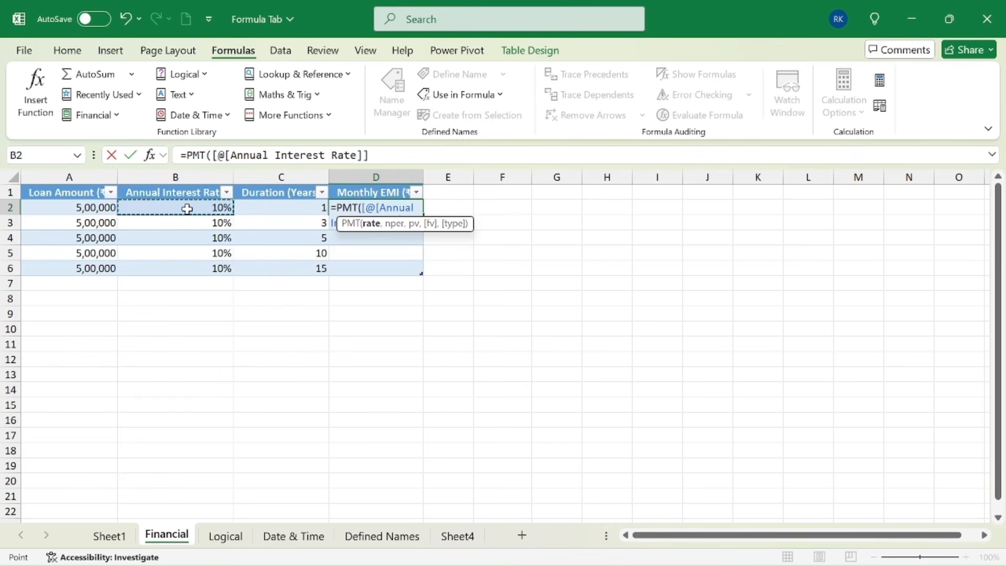
text(/12)
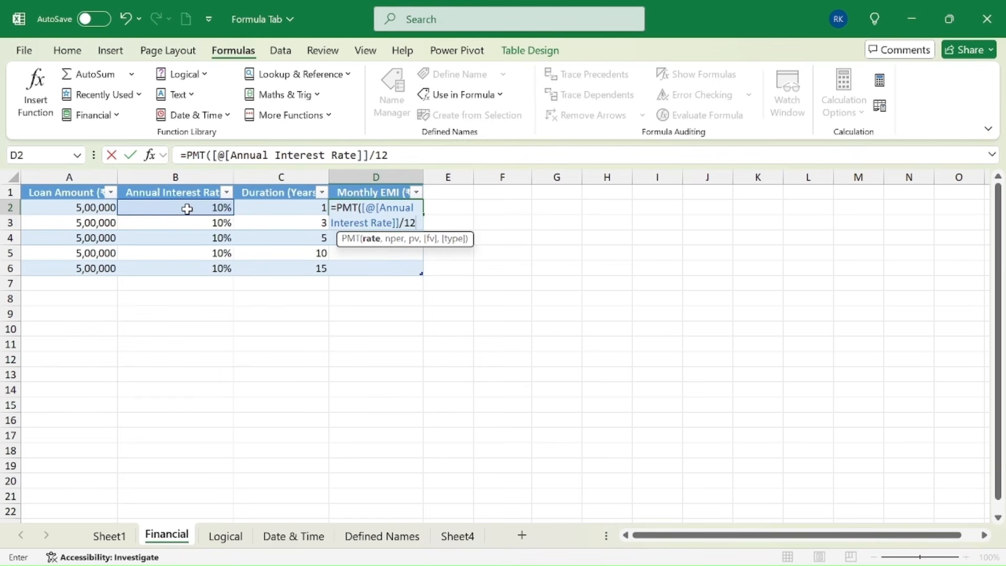
text(,)
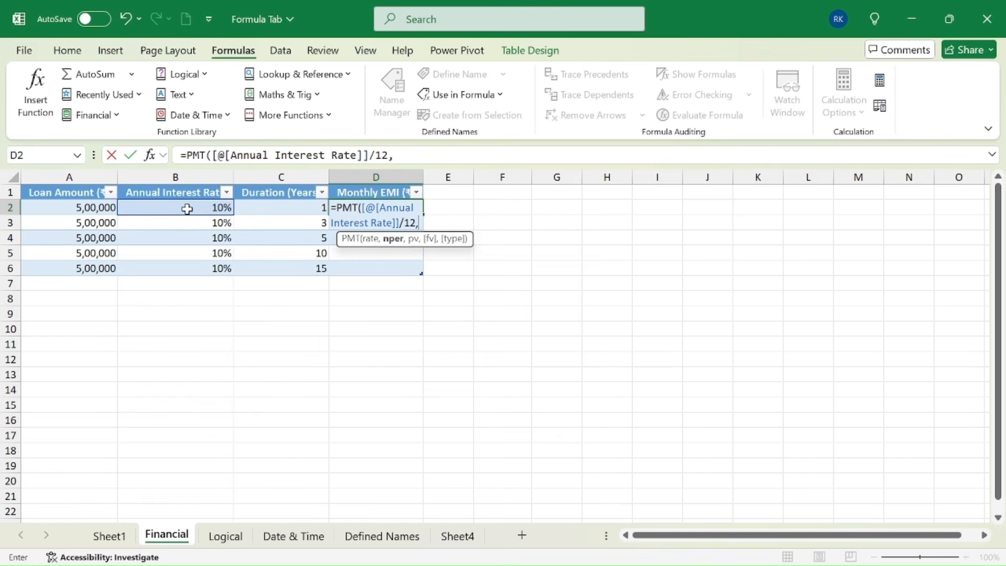
click(264, 207)
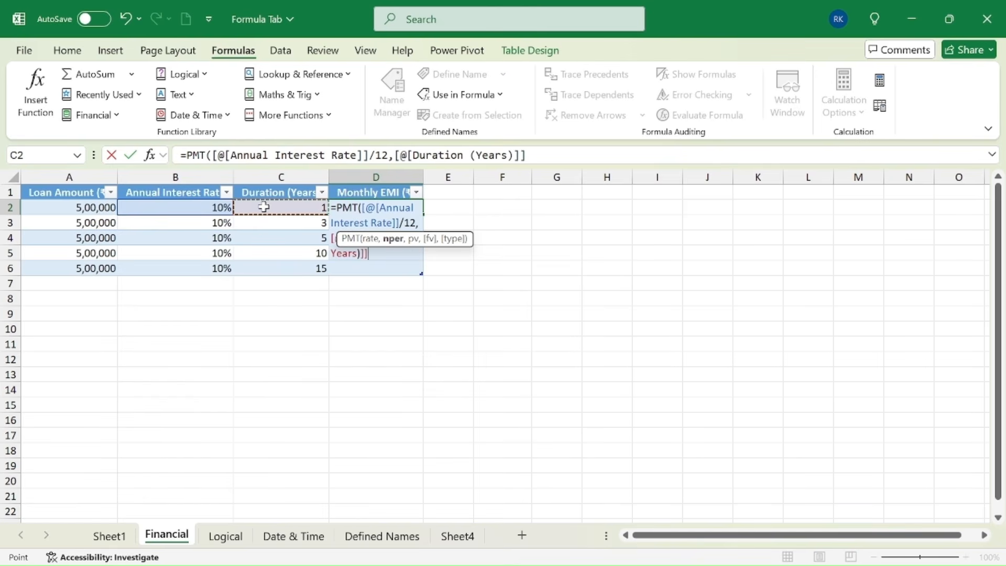
text(*1)
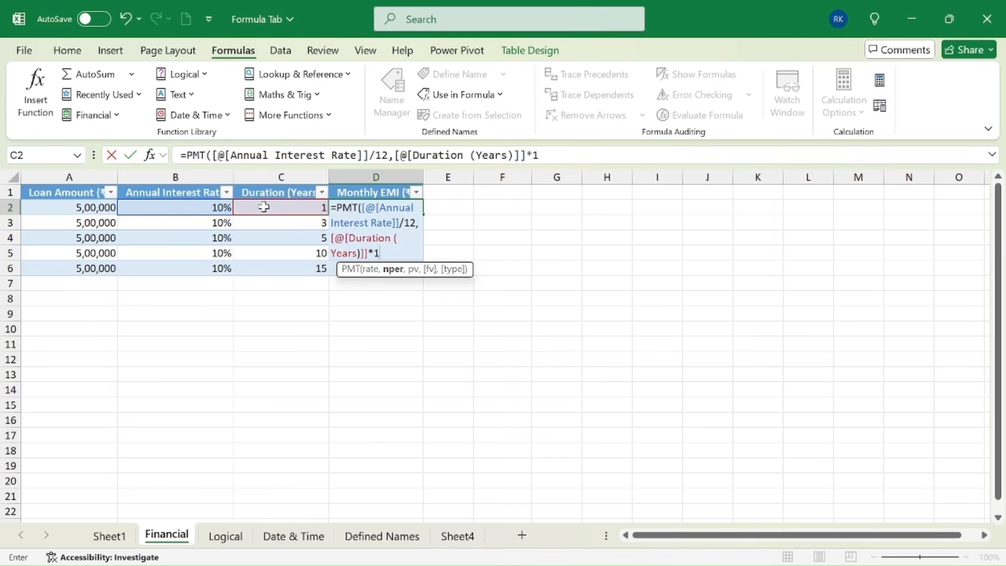
text(2,)
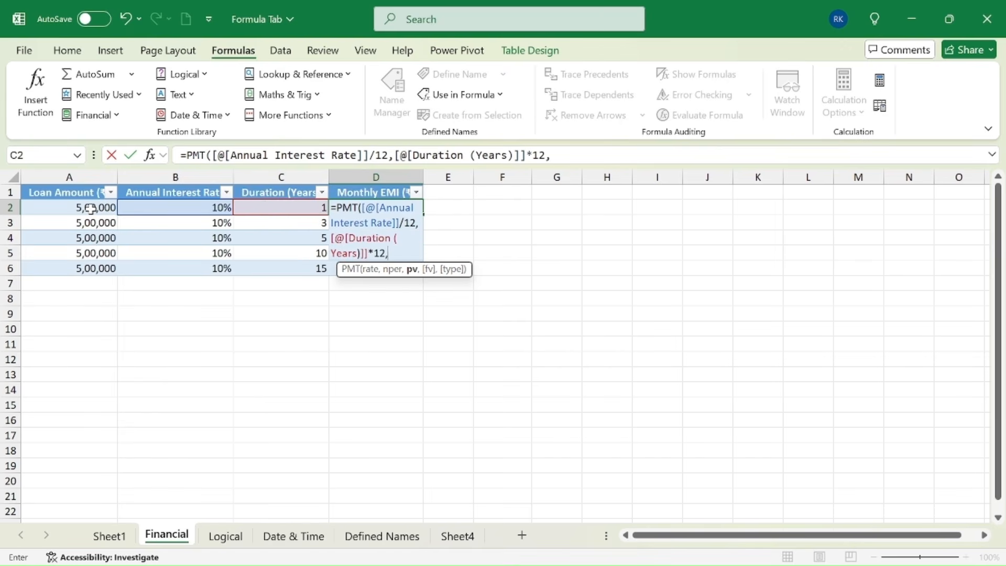
click(92, 208)
text(,)
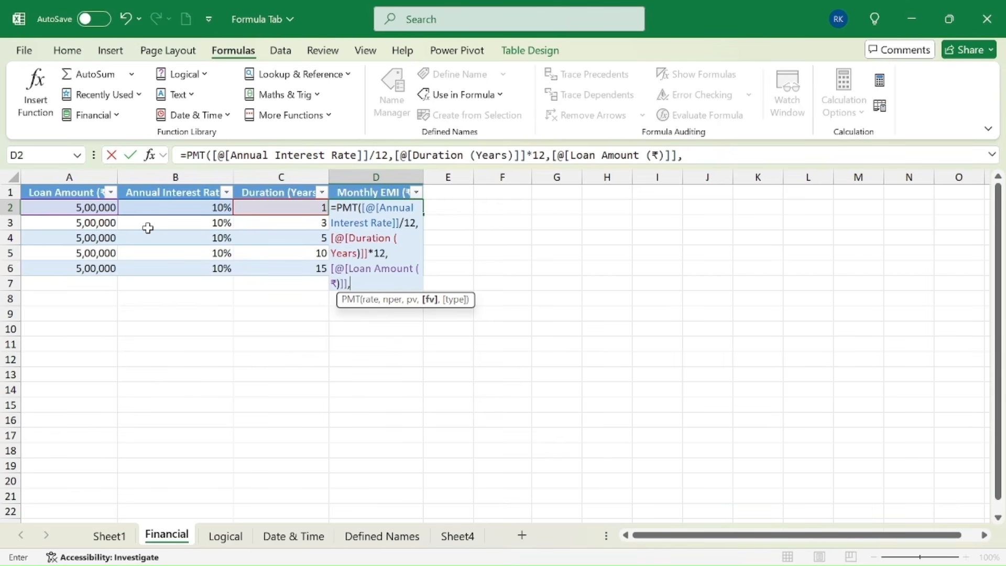
text(0,0))
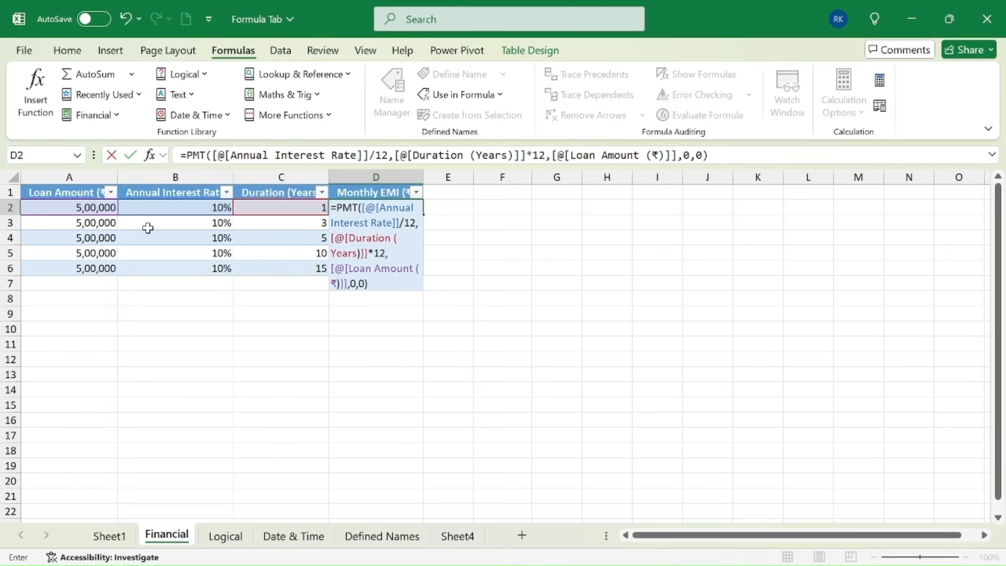
key(Return)
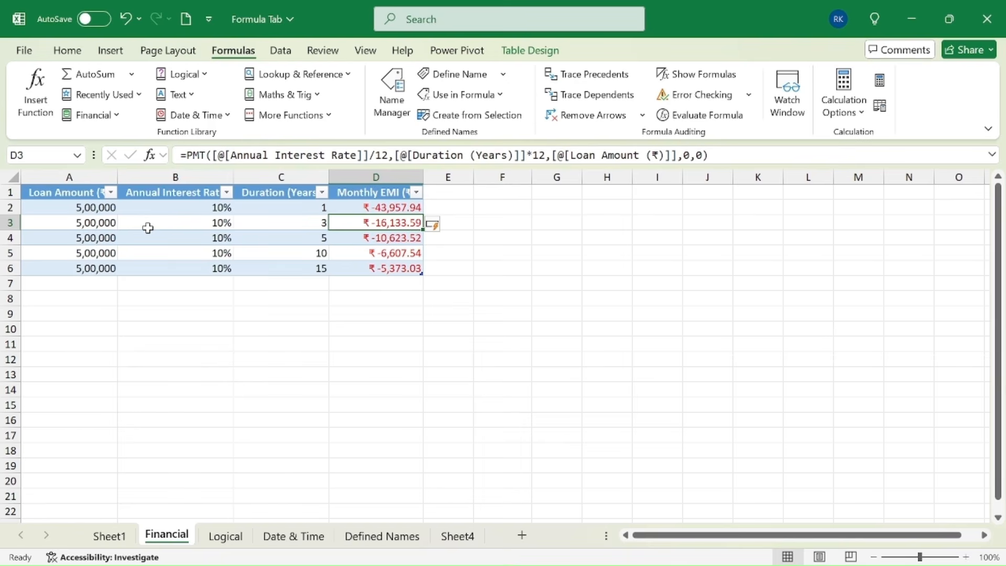
click(338, 208)
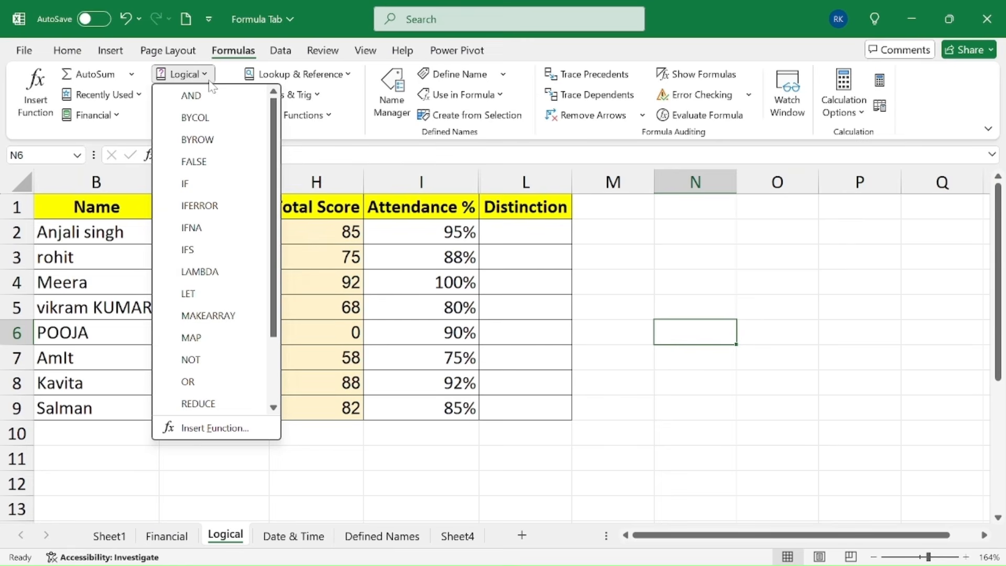
Step: Enter =IF(H2>=80,"yes","no") in cell L2 of the Logical sheet to mark distinction by total score
click(618, 257)
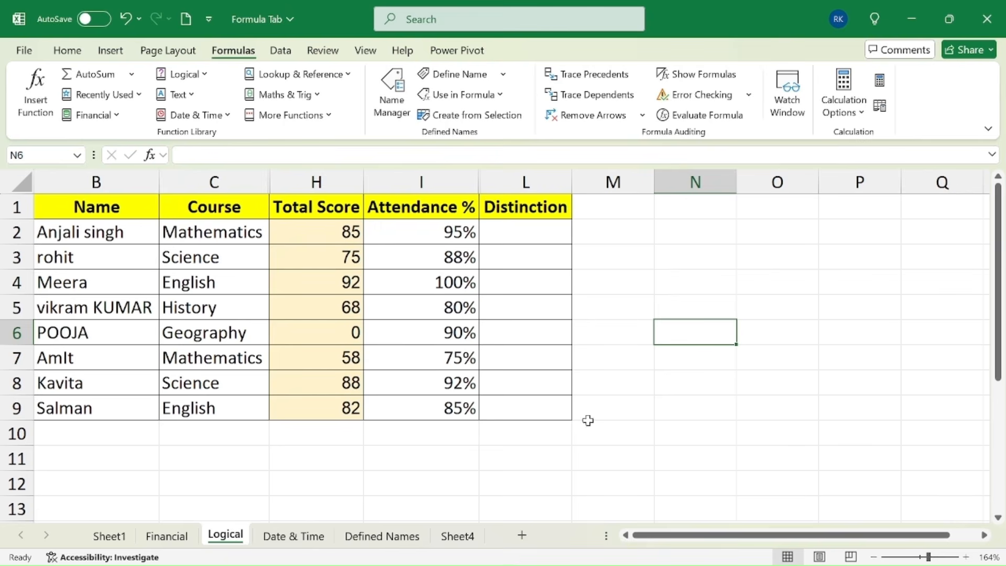
click(528, 233)
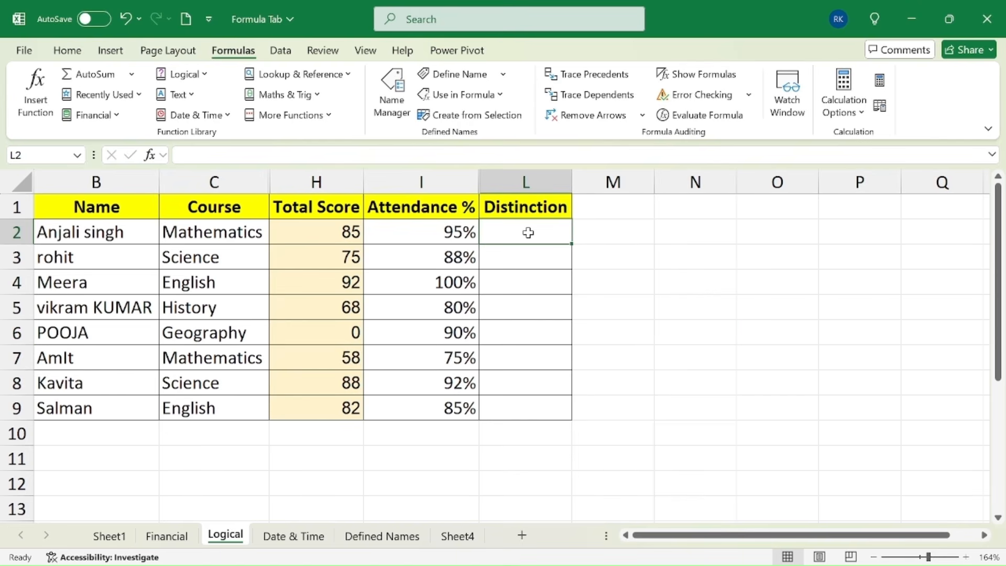
text(=IF()
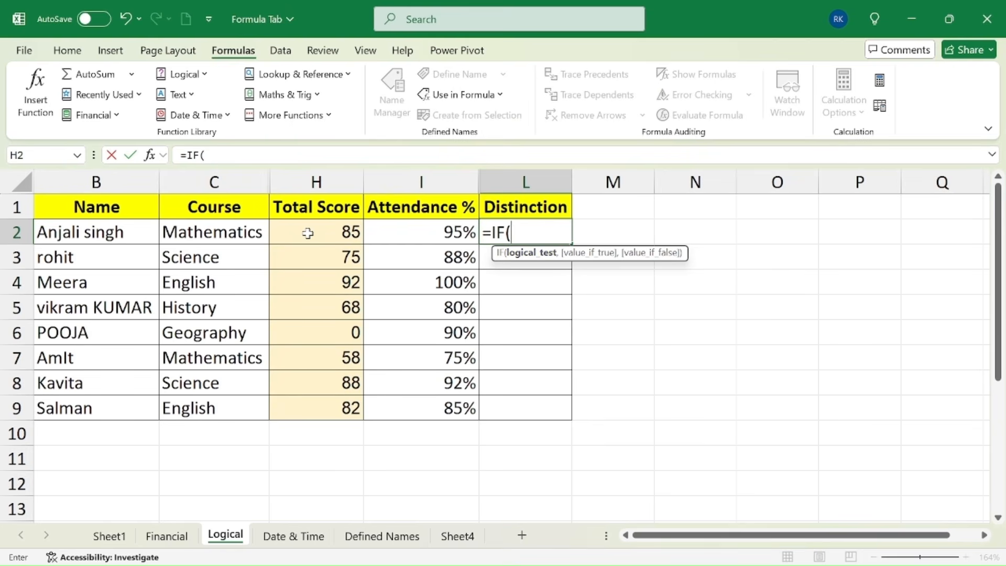
click(308, 233)
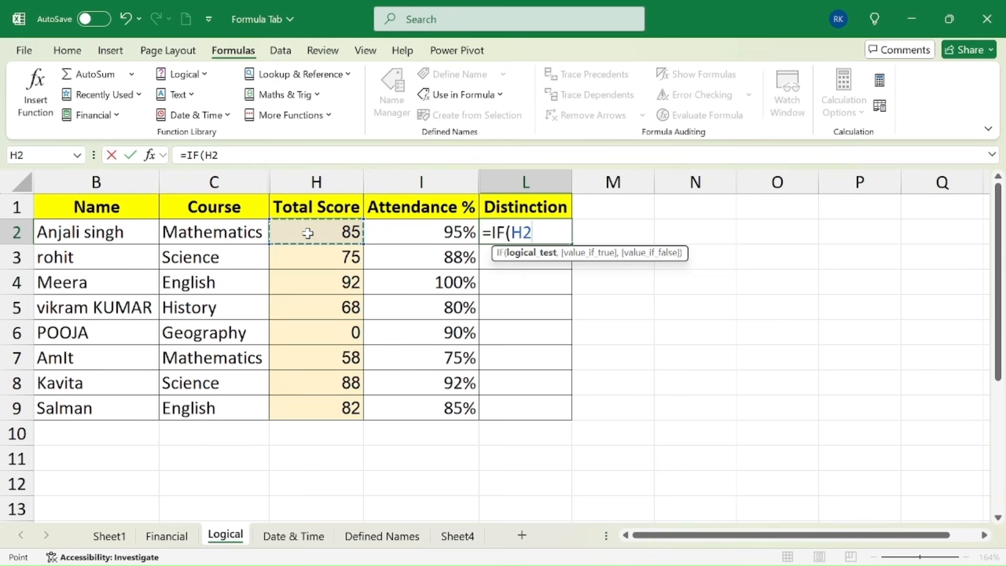
text(>=80,)
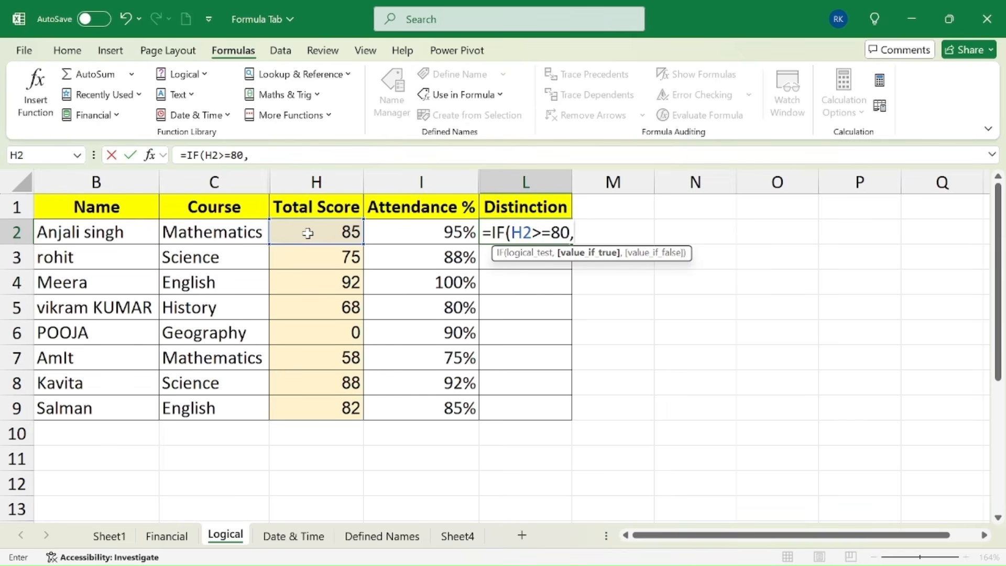
text("yes",)
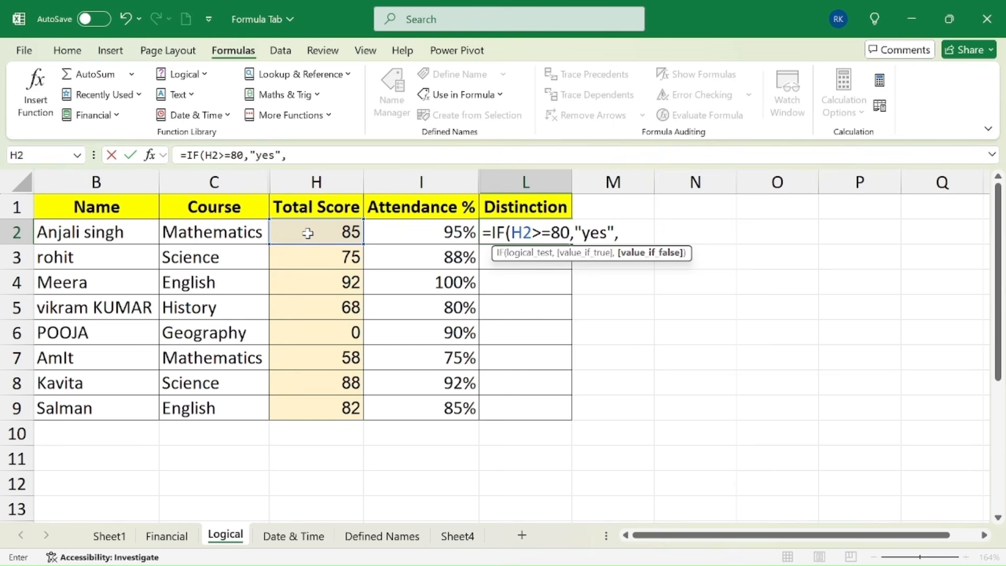
text("no")
key(Return)
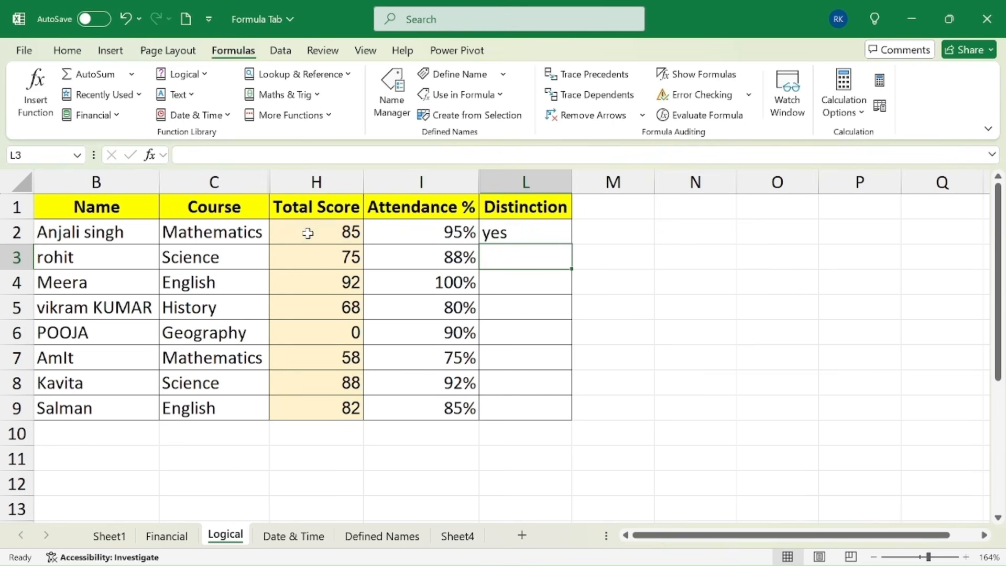
Step: Fill the Distinction formula from L2 down to L9 and reselect L2
click(530, 236)
double_click(573, 244)
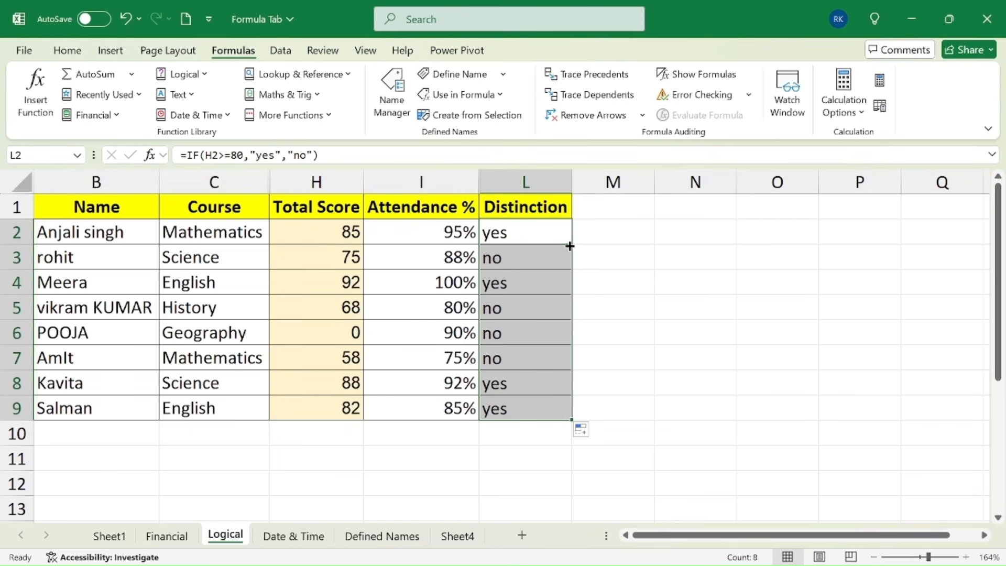
click(549, 230)
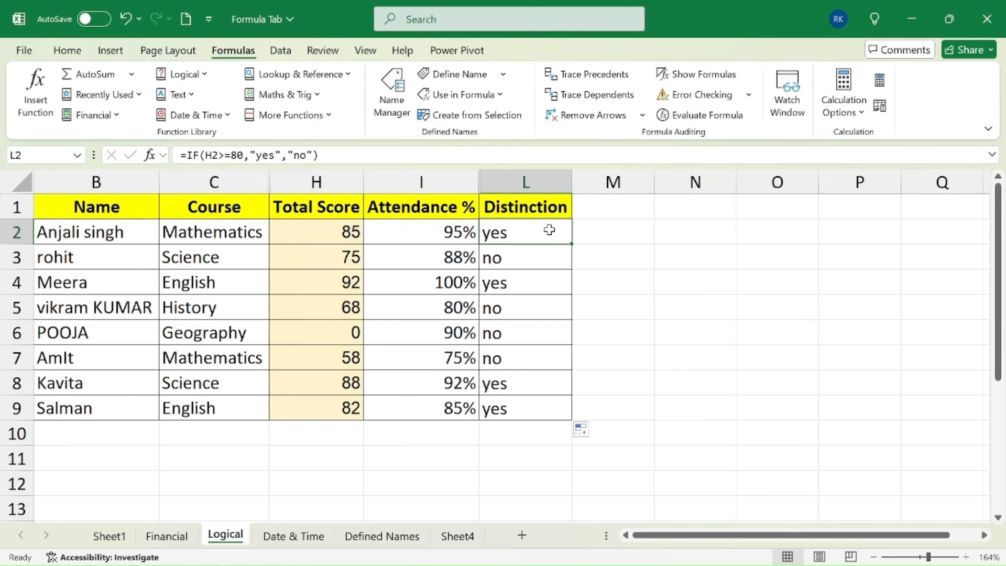
Step: Browse the available Text functions and undo the highlight fill on the Name column
click(192, 95)
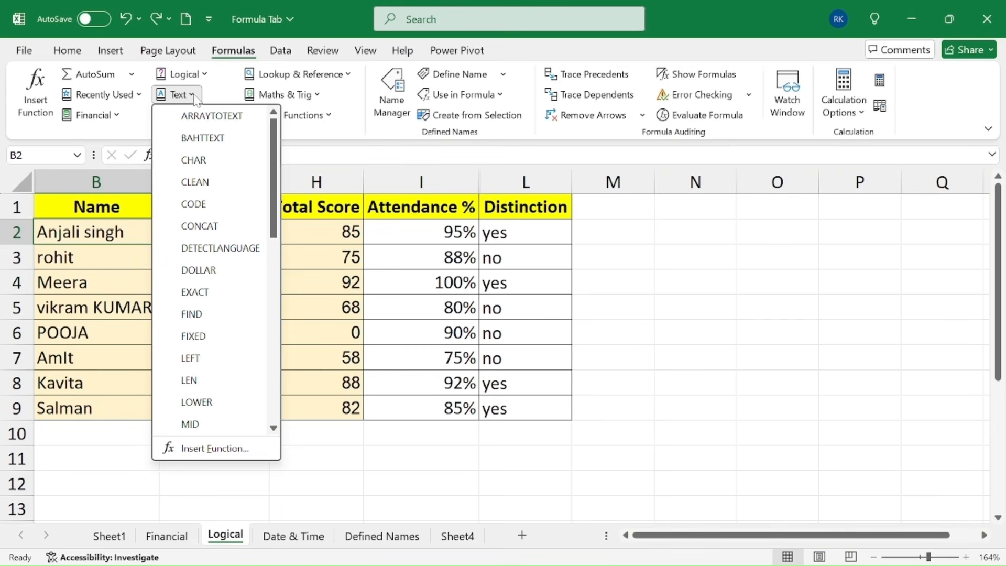
click(71, 181)
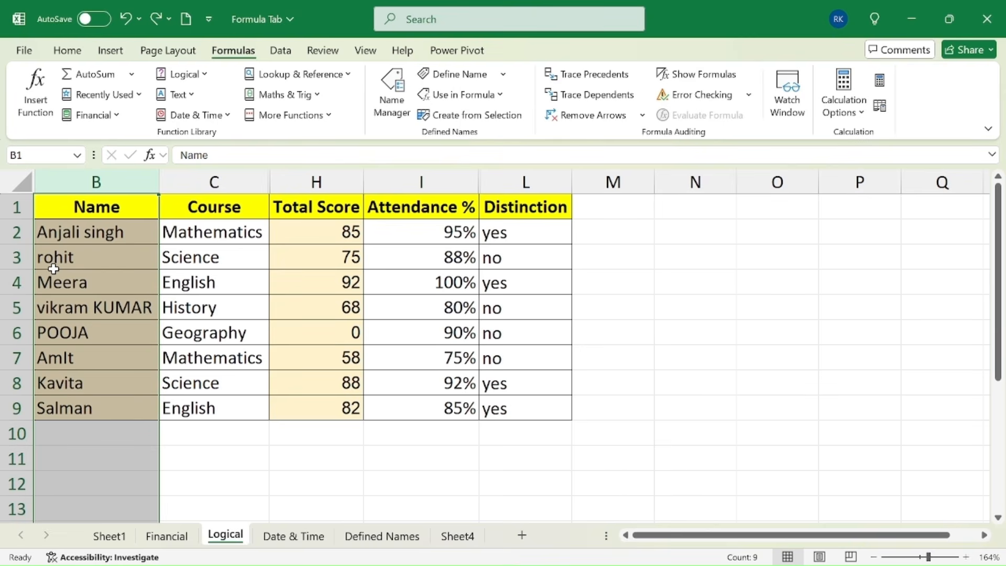
key(ctrl+z)
Step: Add the header "Name1" in cell M1, beside the Distinction column
click(602, 210)
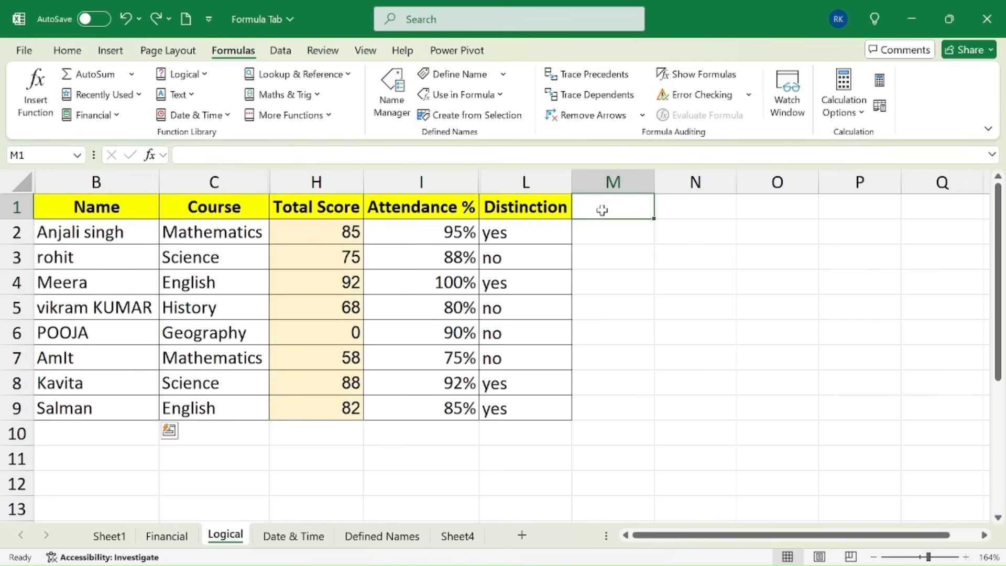
text(Name1)
key(Return)
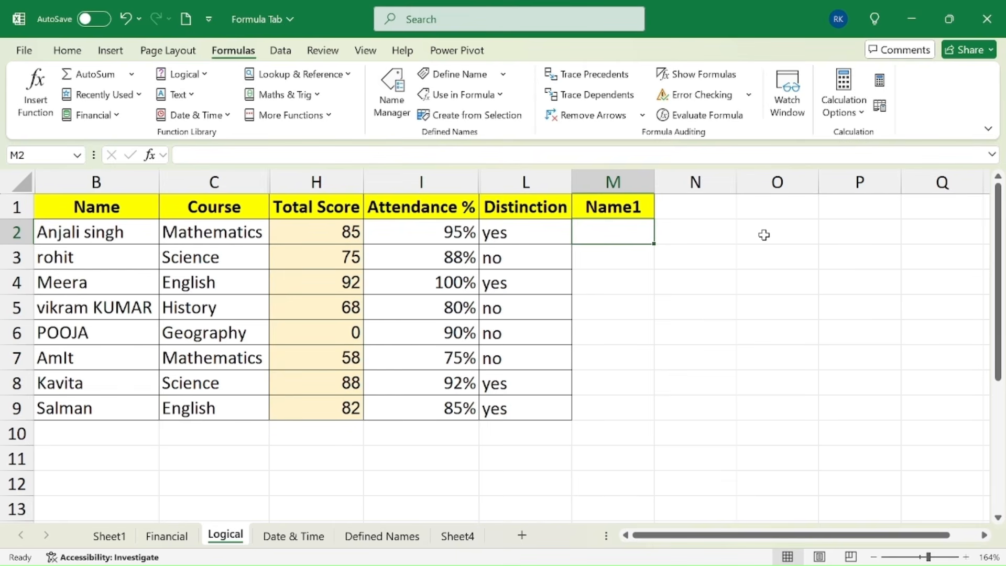
Step: Enter =PROPER(B2) in M2 to convert the first student's name to proper case
text(=proper)
key(Tab)
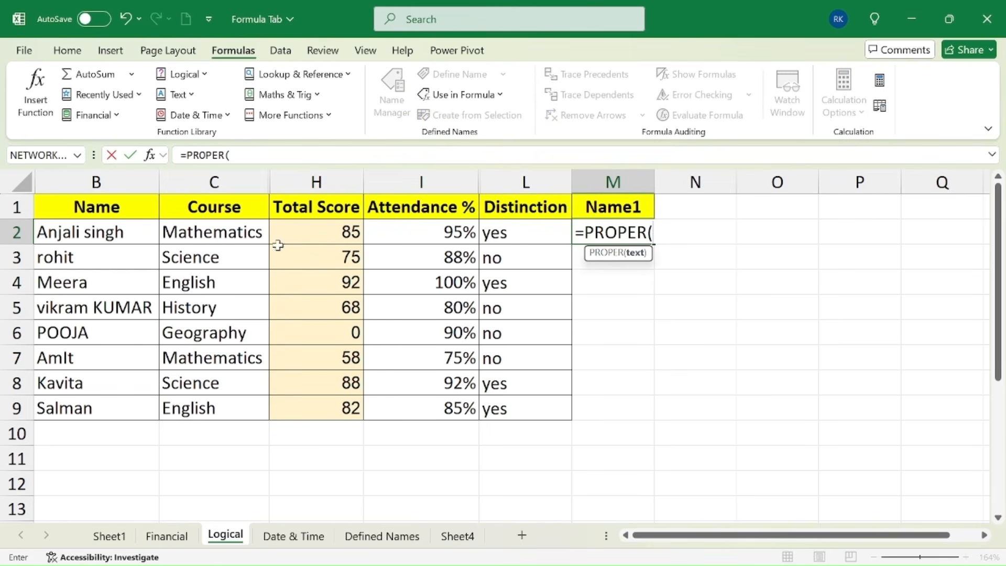
click(115, 231)
text())
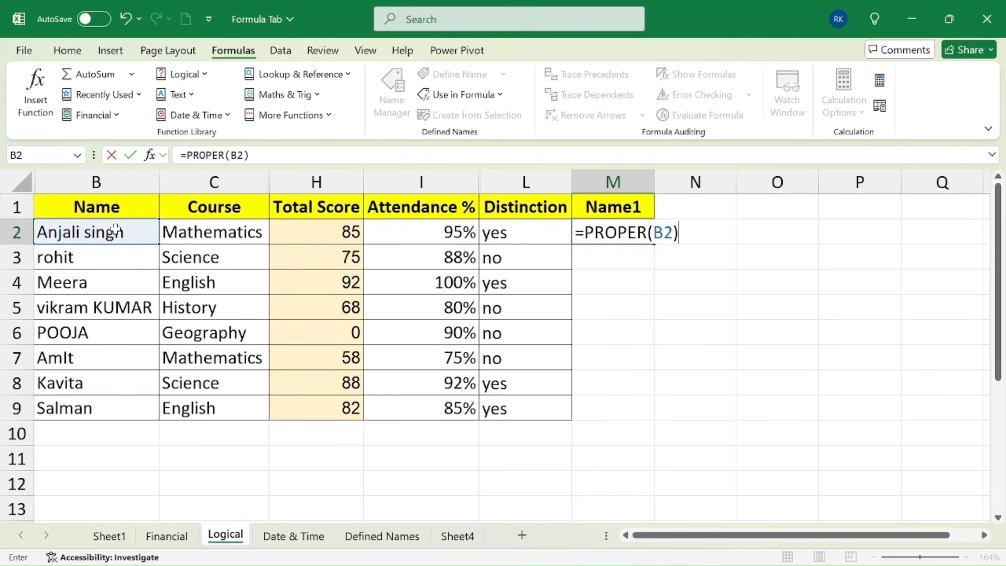
key(Return)
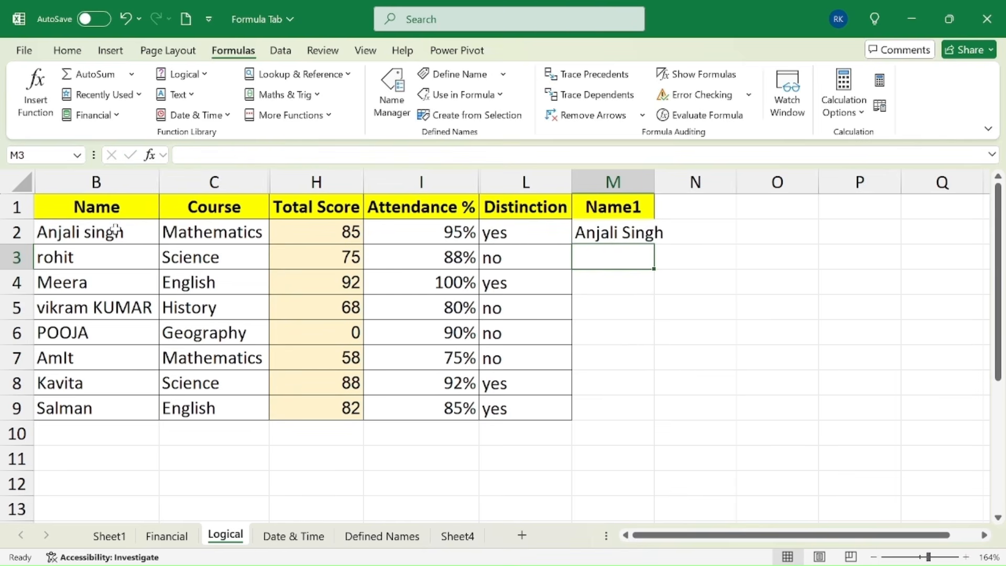
Step: Autofit the width of column M and fill the PROPER formula from M2 down to M9
double_click(655, 179)
click(652, 230)
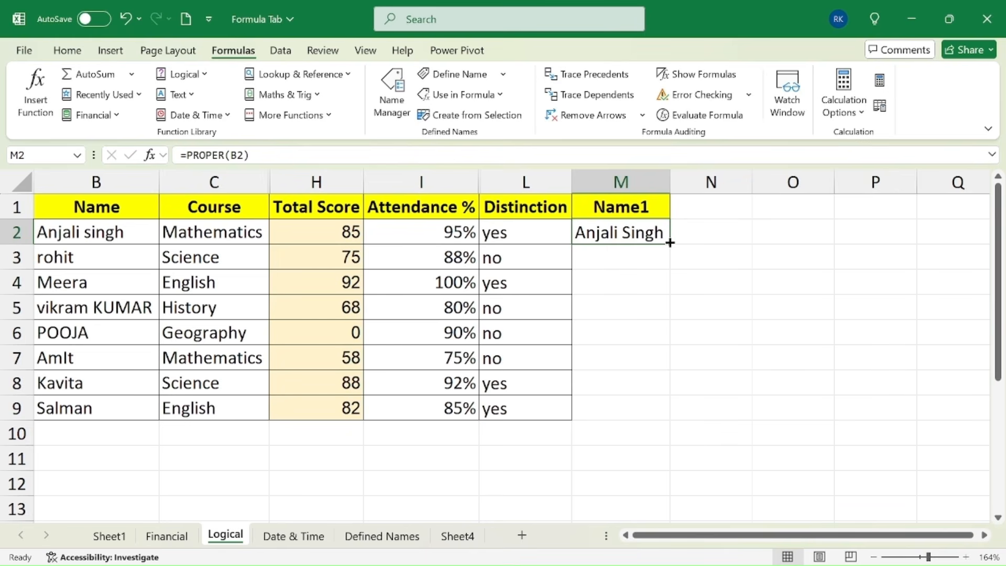
drag(668, 242, 647, 419)
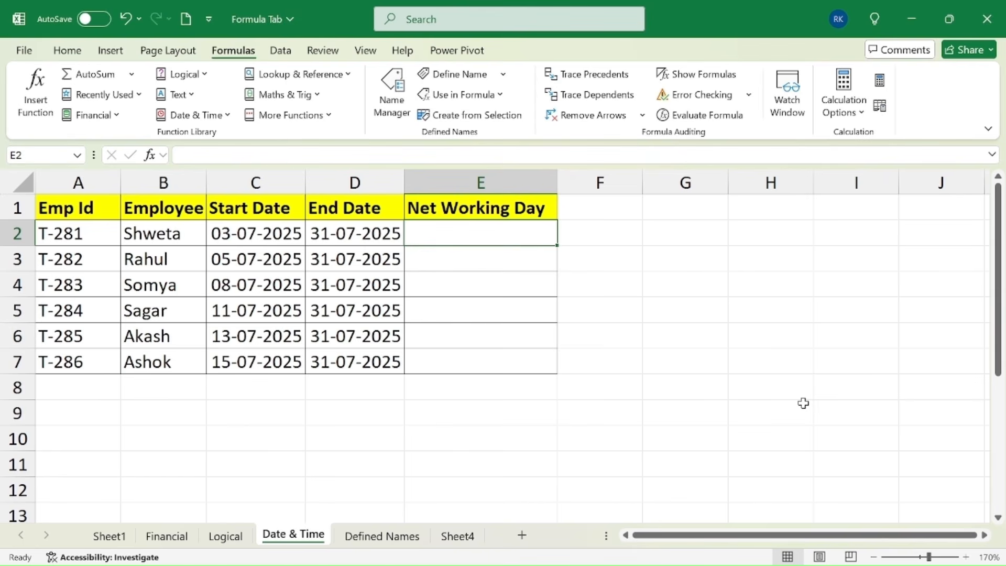
Step: Enter =NETWORKDAYS(C2,D2) in E2 of the Date & Time sheet to count working days between Start Date and End Date
text(=network)
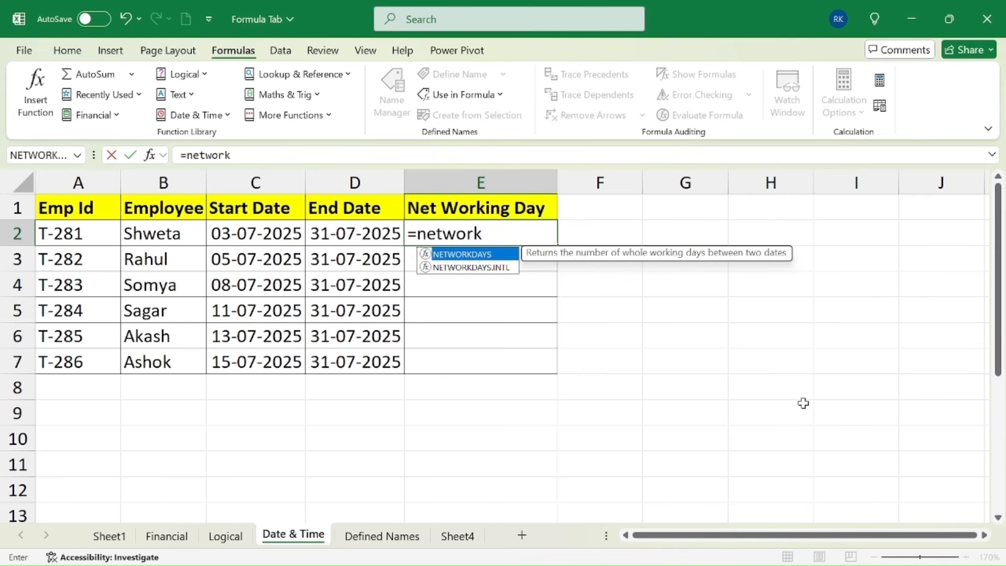
key(Tab)
click(273, 238)
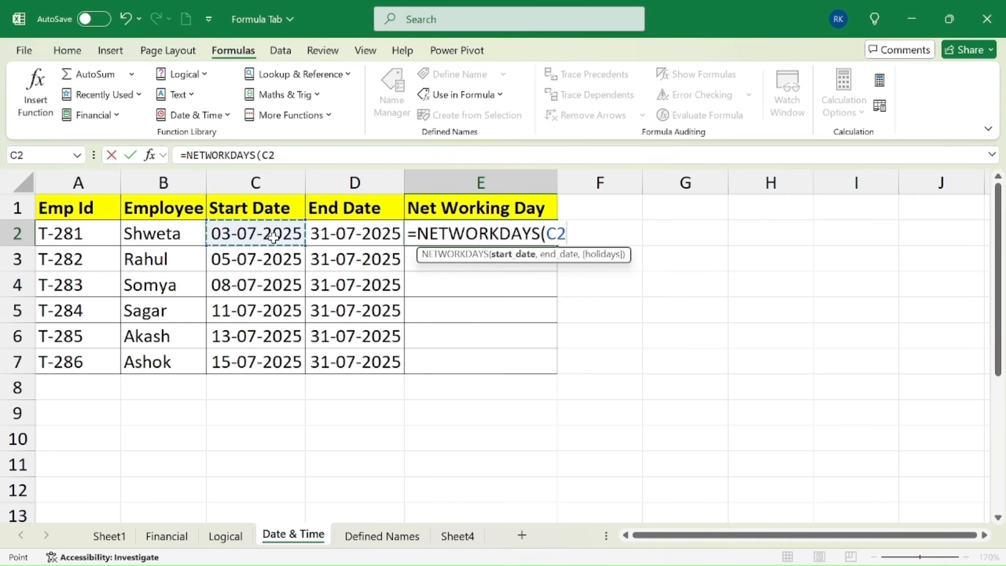
text(,)
click(331, 236)
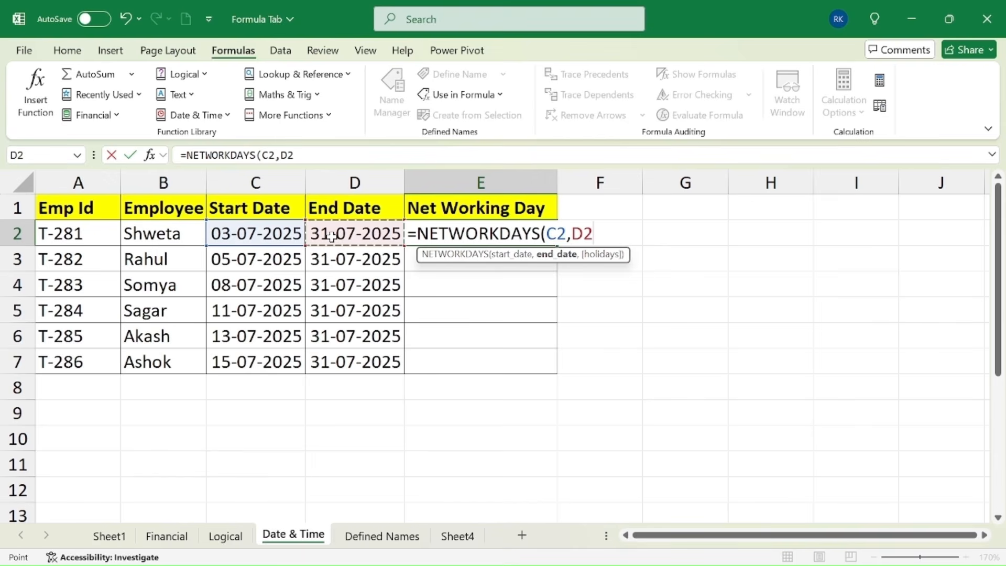
key(F2)
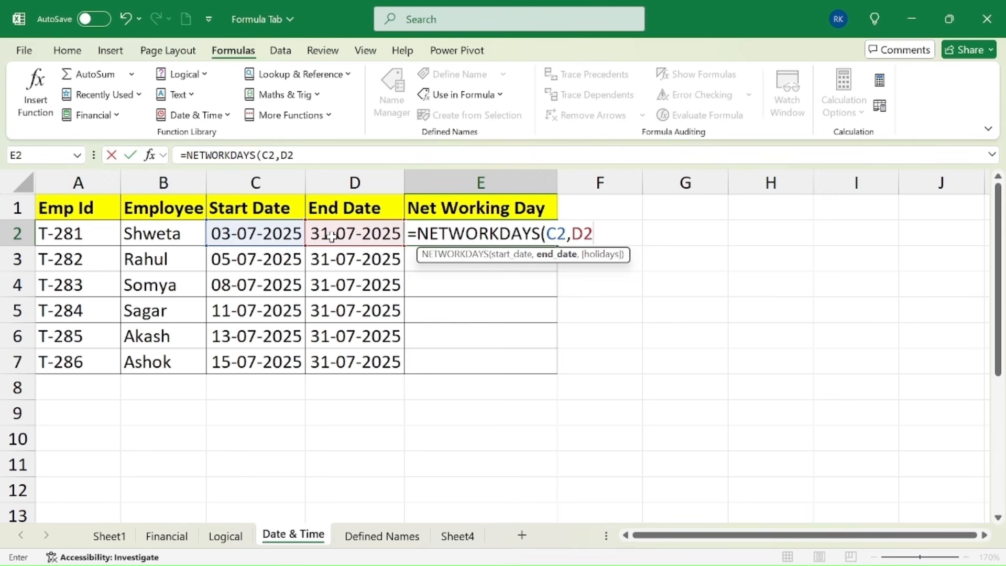
text())
key(Return)
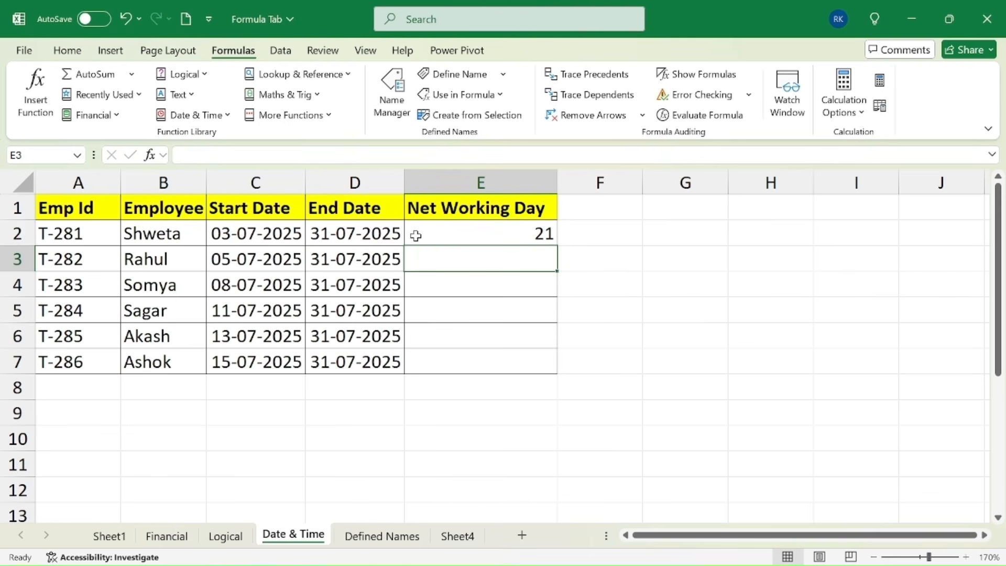
Step: Fill the Net Working Day formula from E2 down to E7 and deselect the range
click(456, 231)
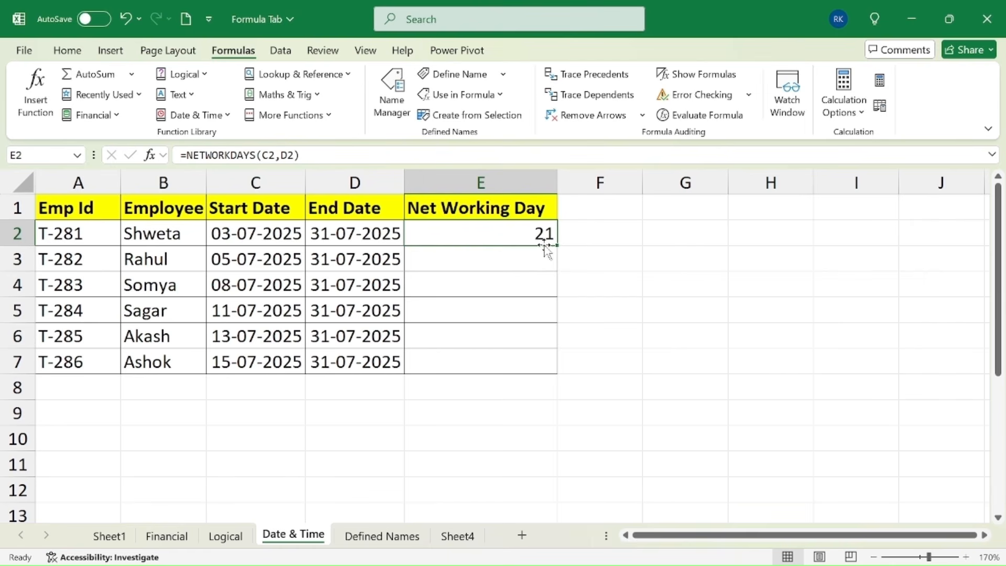
drag(555, 246, 559, 371)
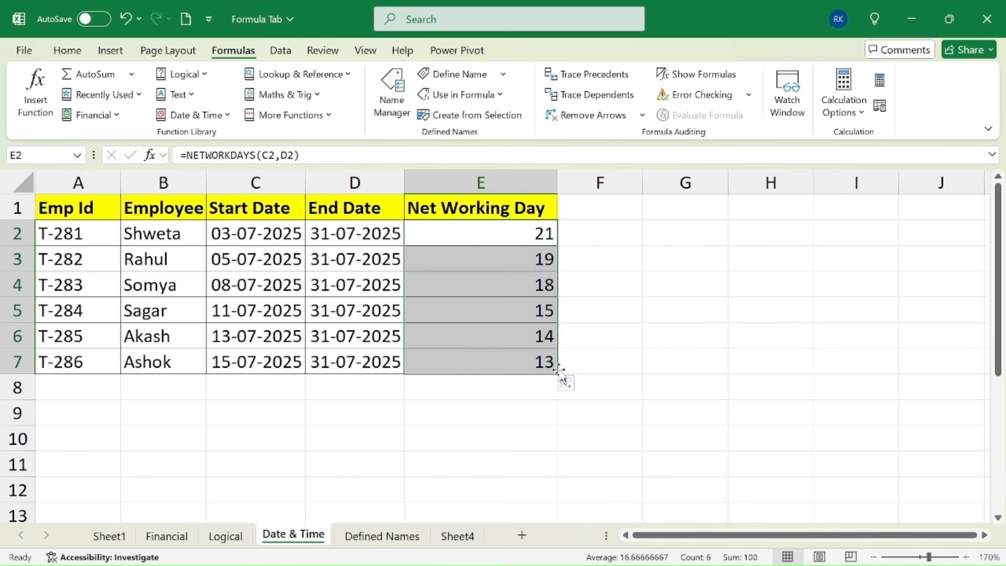
click(563, 366)
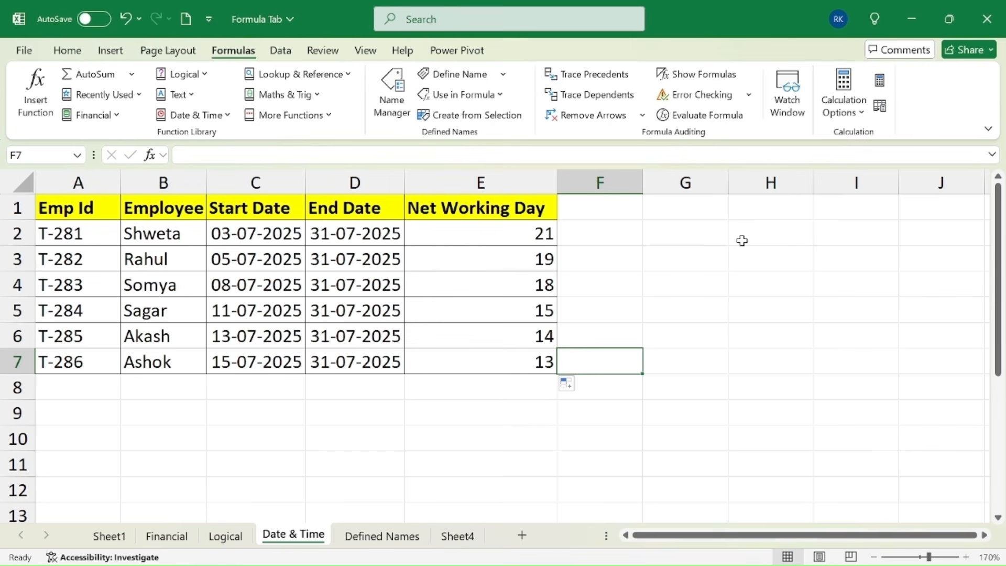
Step: On the Defined Names sheet, define the name January_Expense for B2:E2 with workbook scope and the comment "January Expense"
key(ctrl+Page_Down)
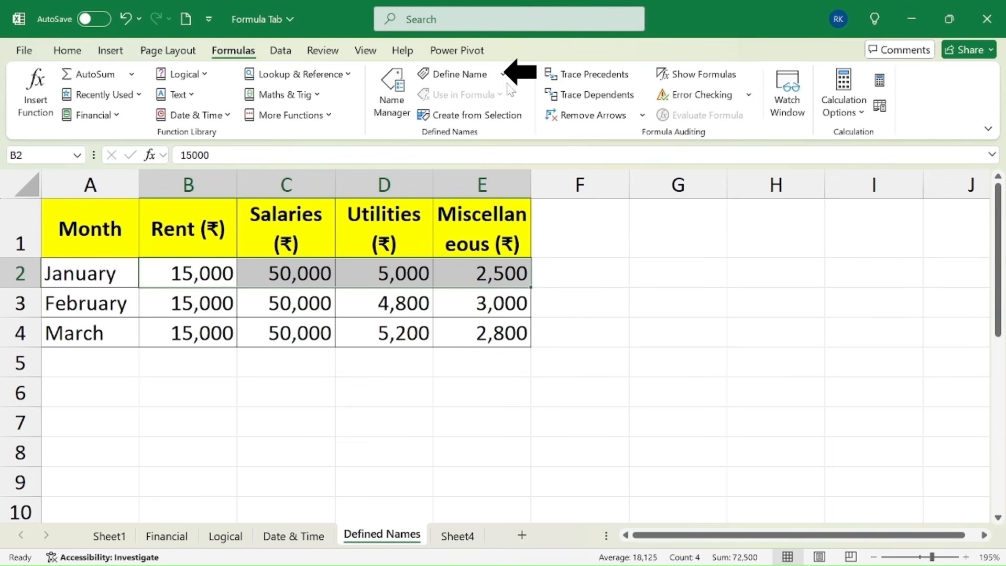
click(461, 74)
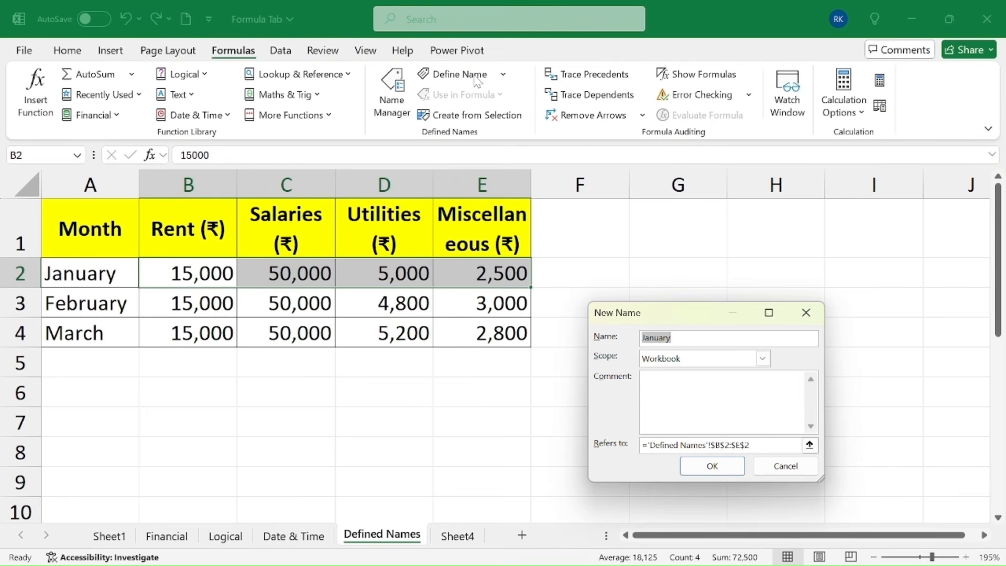
key(End)
text(_Expense)
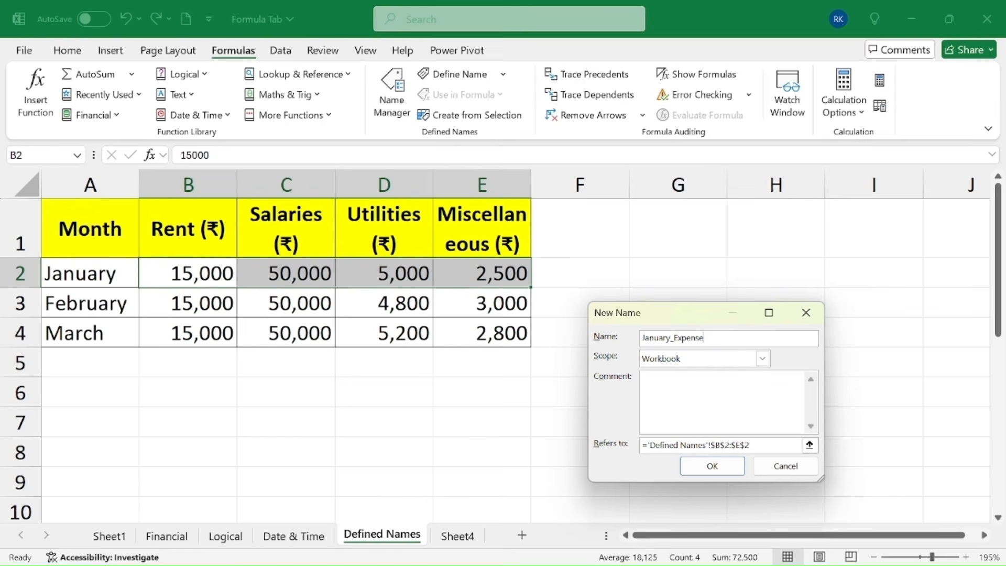
click(723, 382)
text(Janu)
text(y Expense)
key(Return)
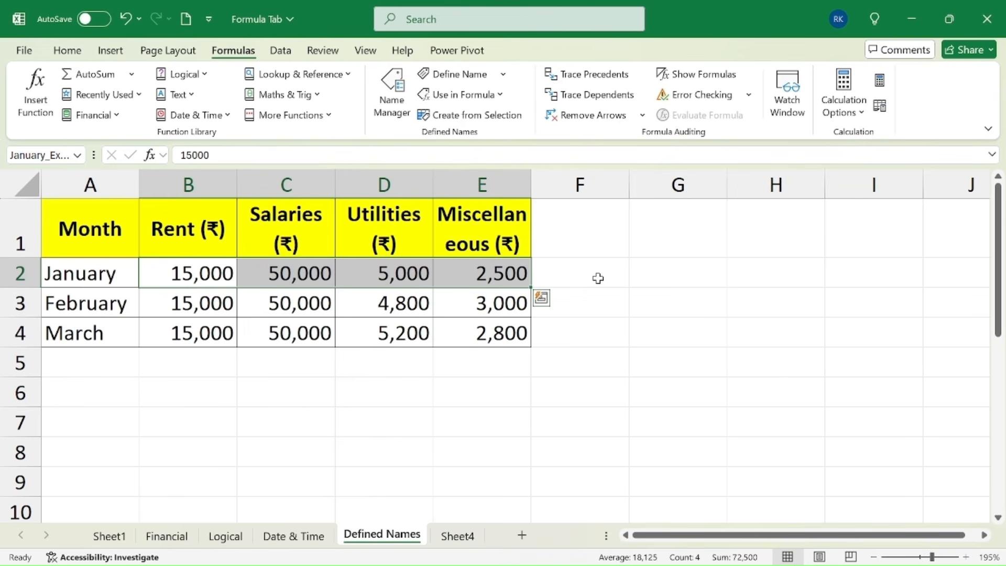
Step: Enter =SUM(January_Expense) in cell G2 to total the January row using the defined name
click(678, 270)
text(=)
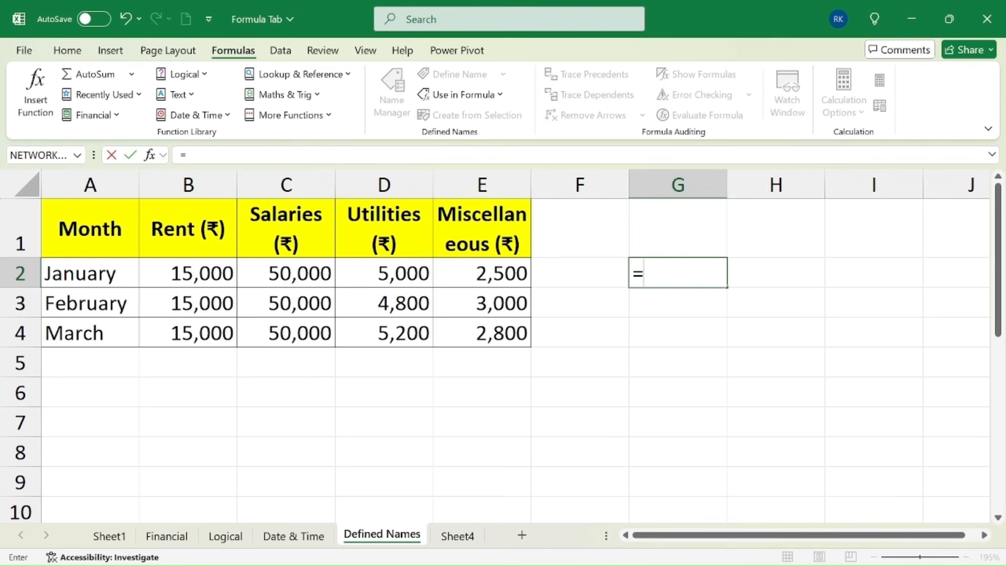
text(SUM()
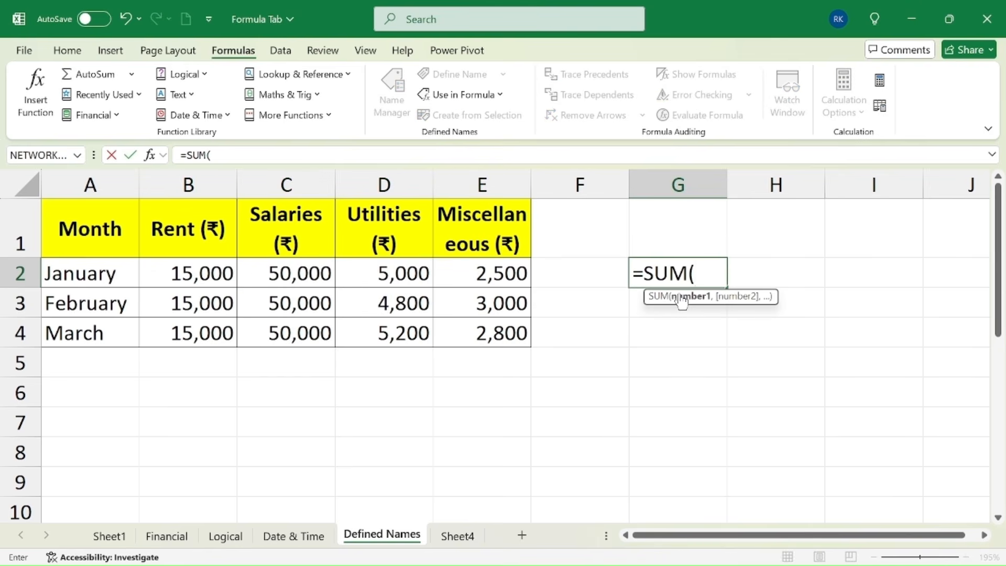
text(janu)
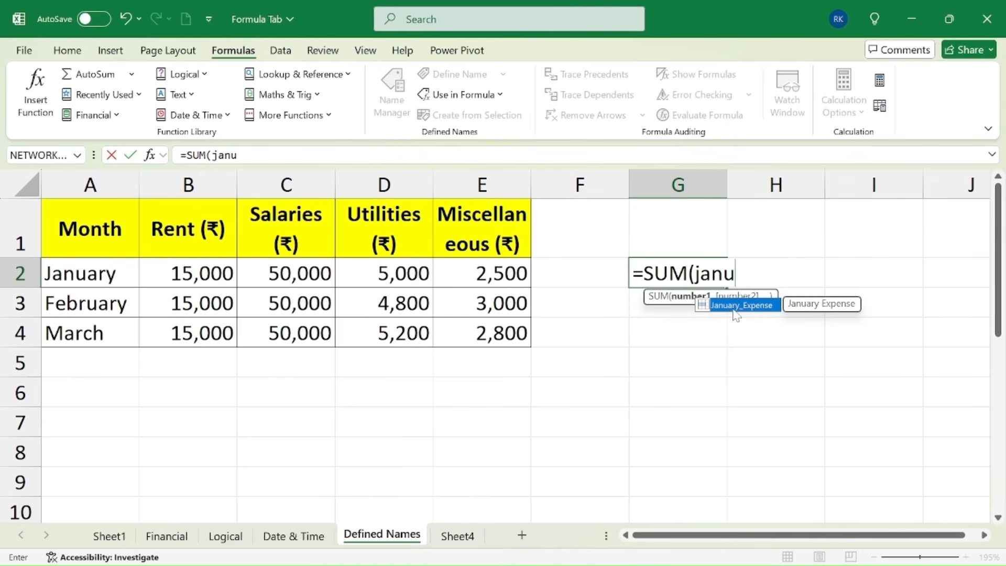
double_click(736, 306)
text())
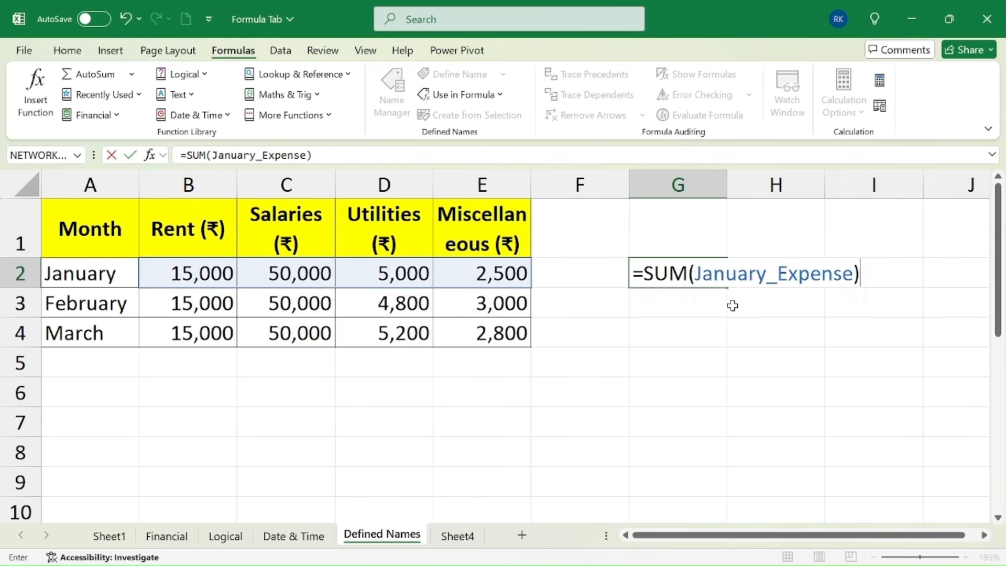
key(Return)
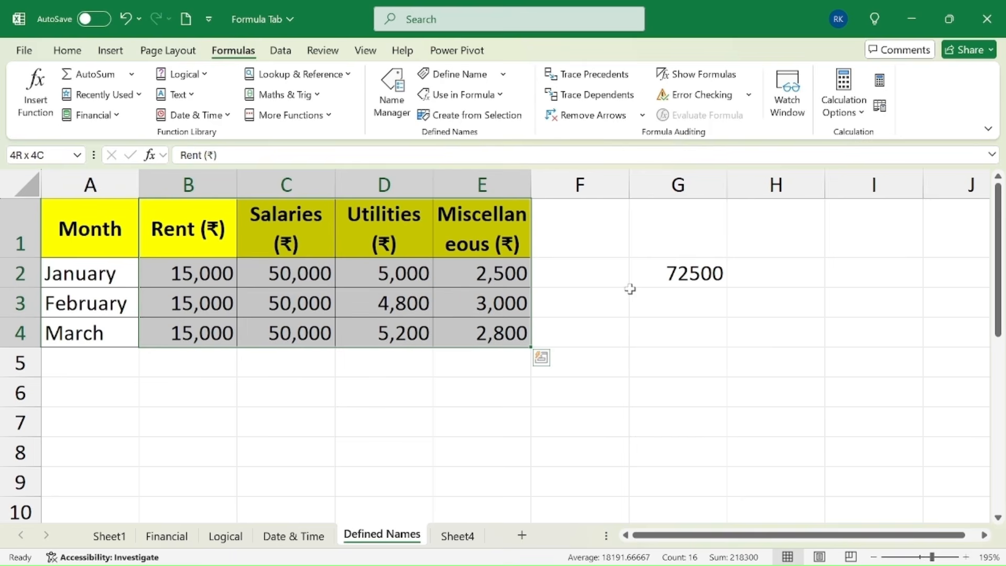
Step: Create names from the top row for the range B1:E4 and check them in the Name Manager
drag(188, 273, 188, 333)
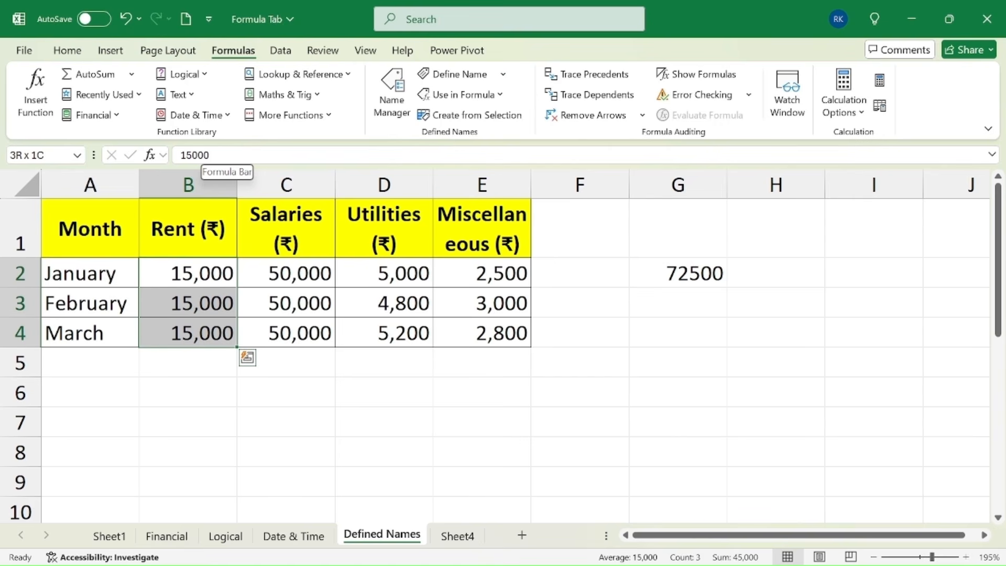
drag(268, 273, 286, 333)
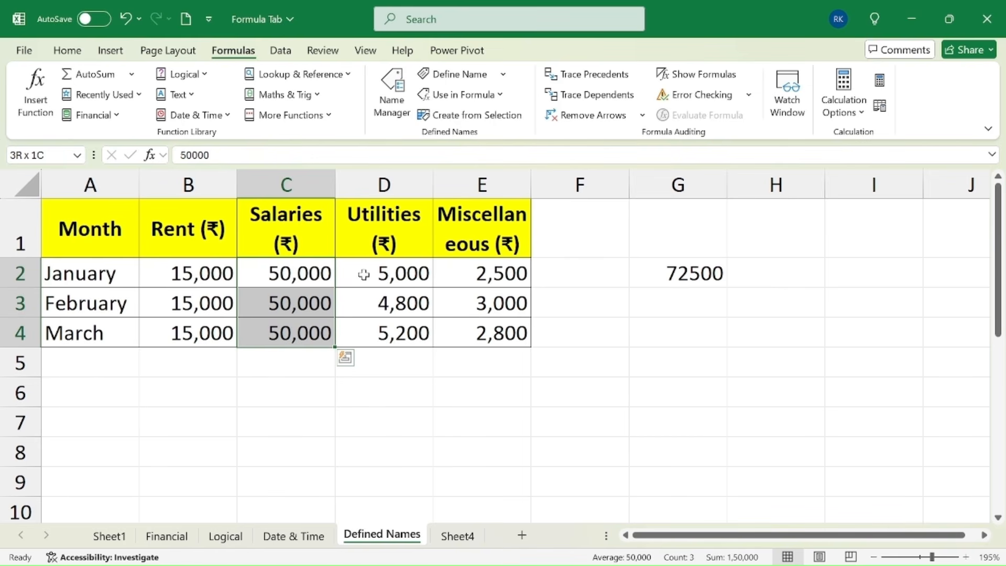
click(174, 227)
key(shift+Right)
key(shift+Right)
key(shift+Right)
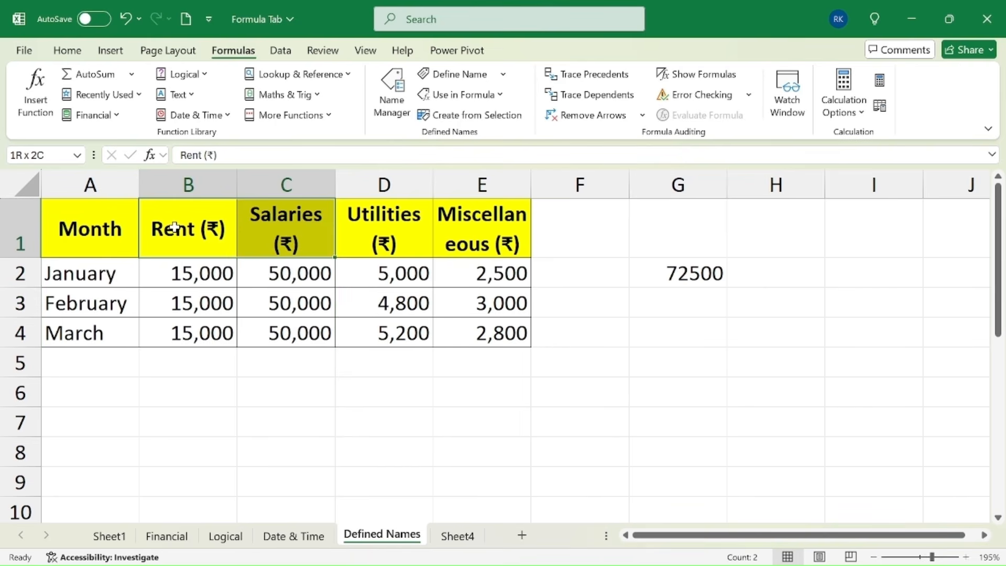
key(shift+Down)
key(shift+Down)
key(shift+Down)
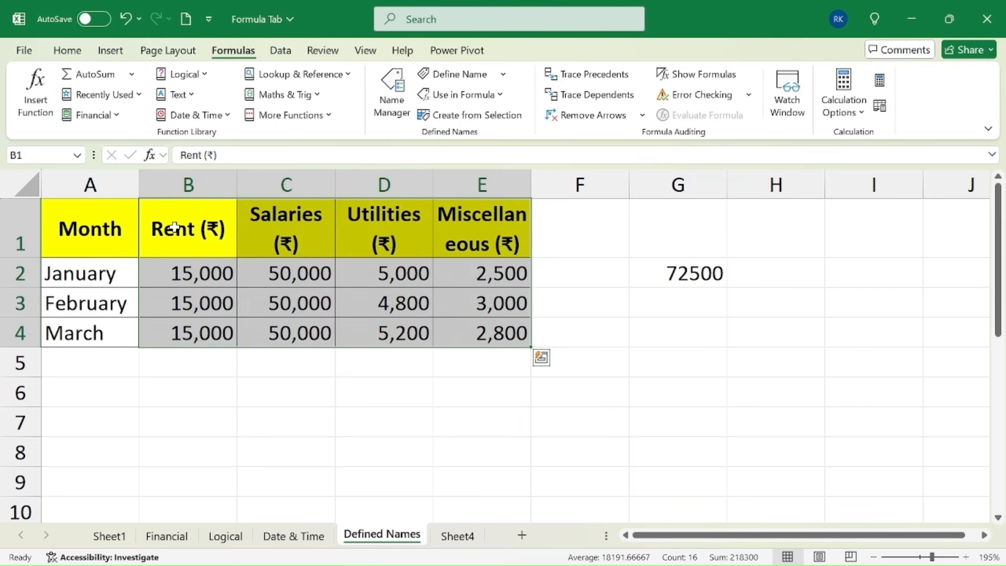
click(479, 116)
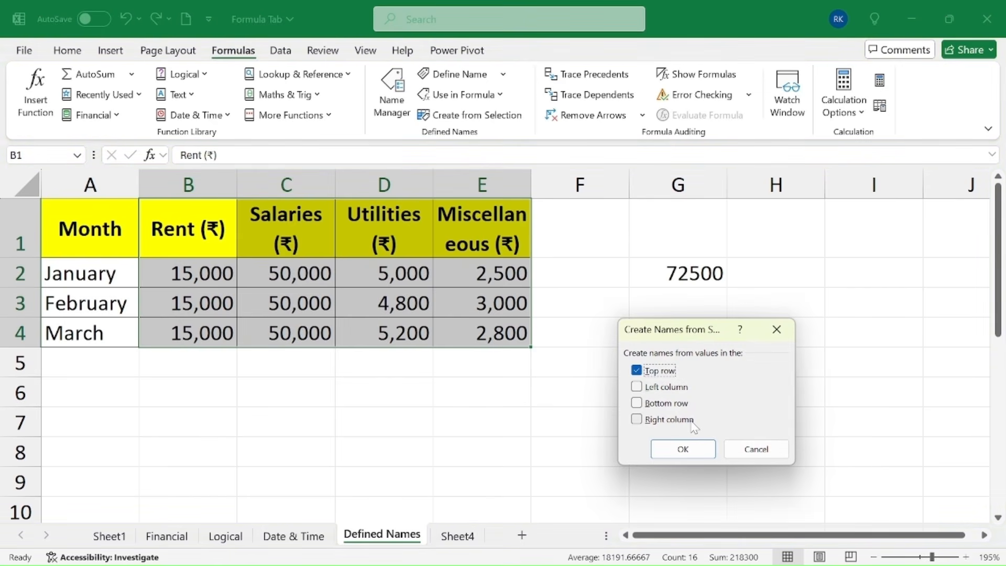
click(683, 449)
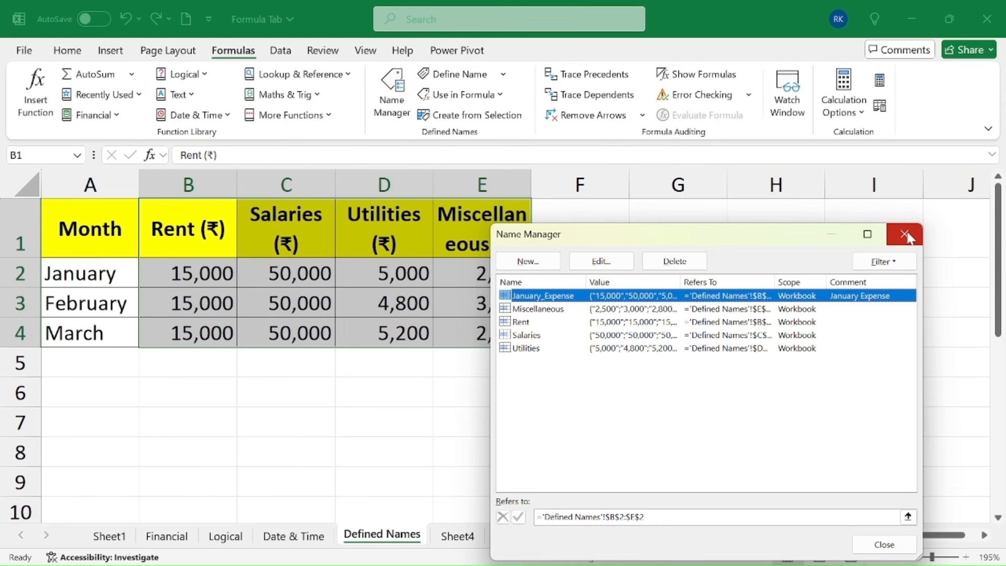
click(905, 235)
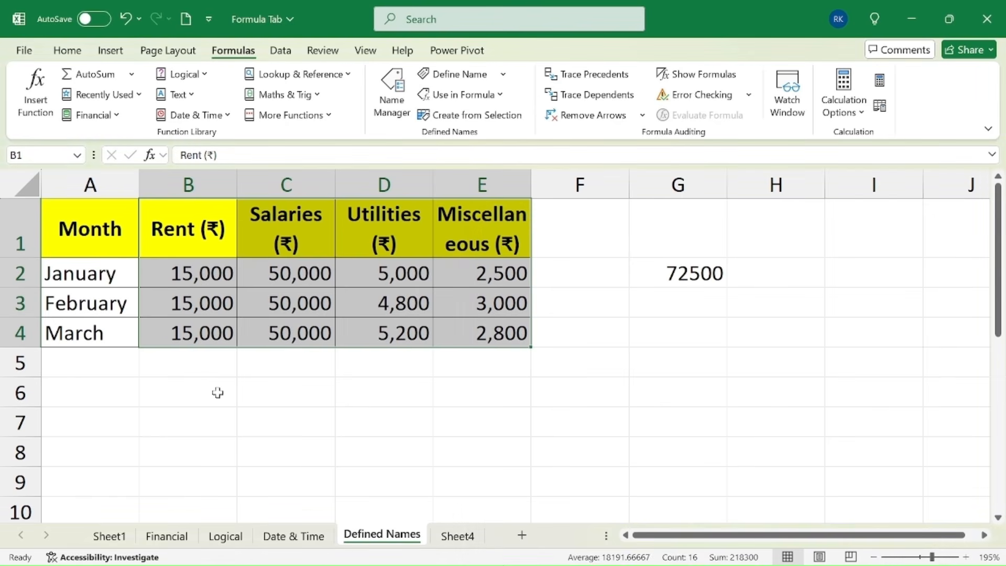
Step: Total the Rent values B2:B4 with a SUM formula in cell B5
click(180, 364)
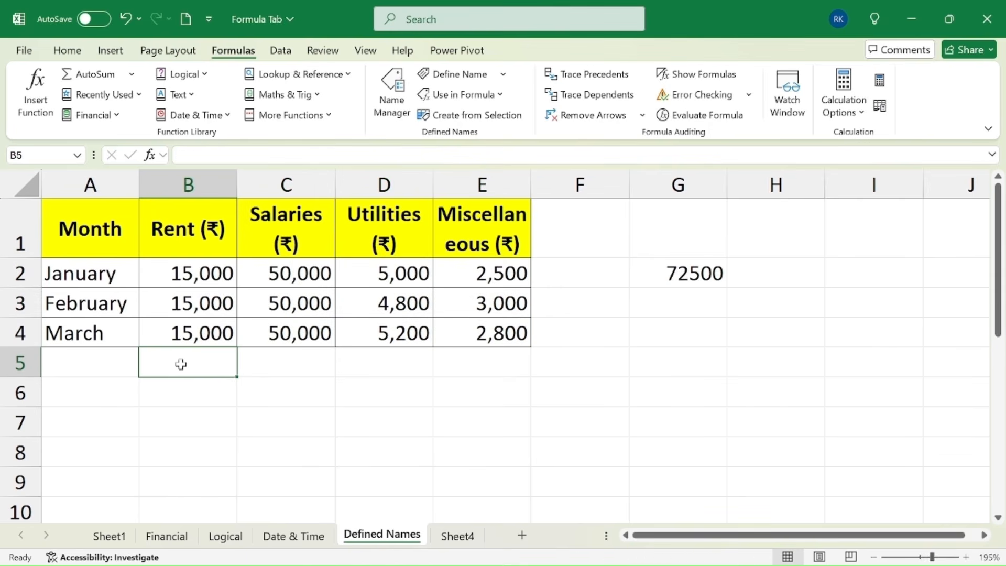
text(=sum)
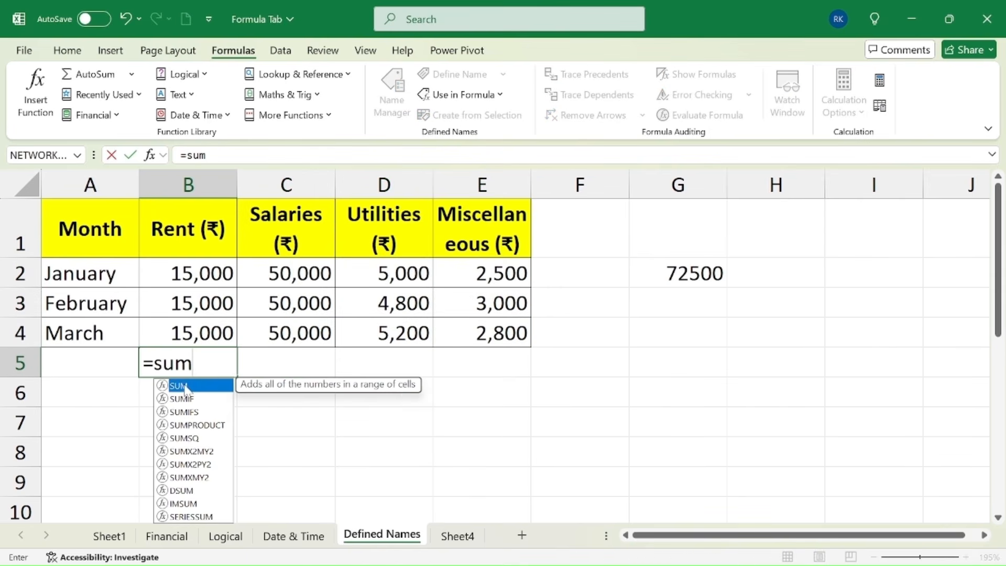
key(Tab)
click(189, 273)
key(shift+Down)
key(shift+Down)
key(Return)
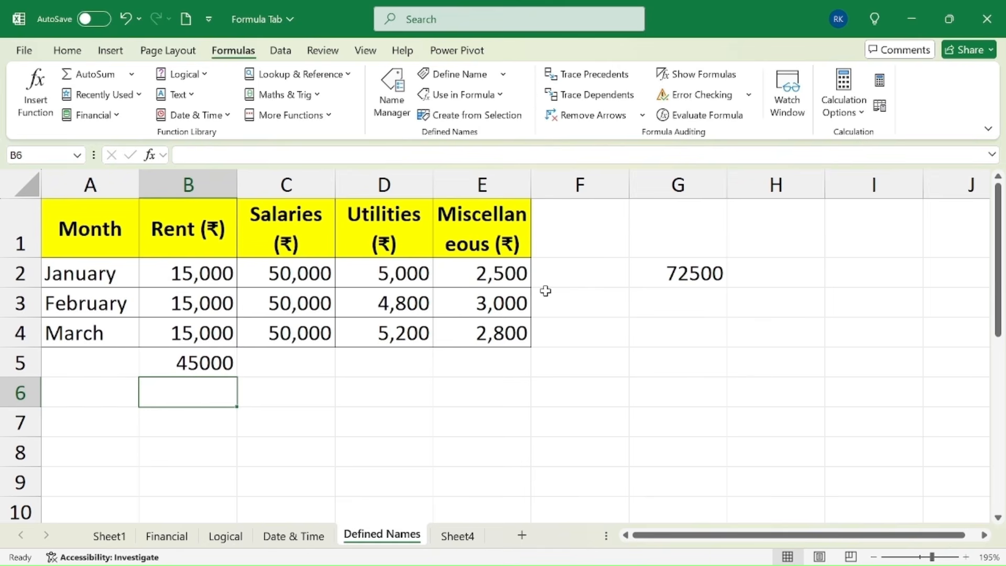
Step: Enter =SUM(Rent) in cell B6, referring to the rent values by their defined name
text(=)
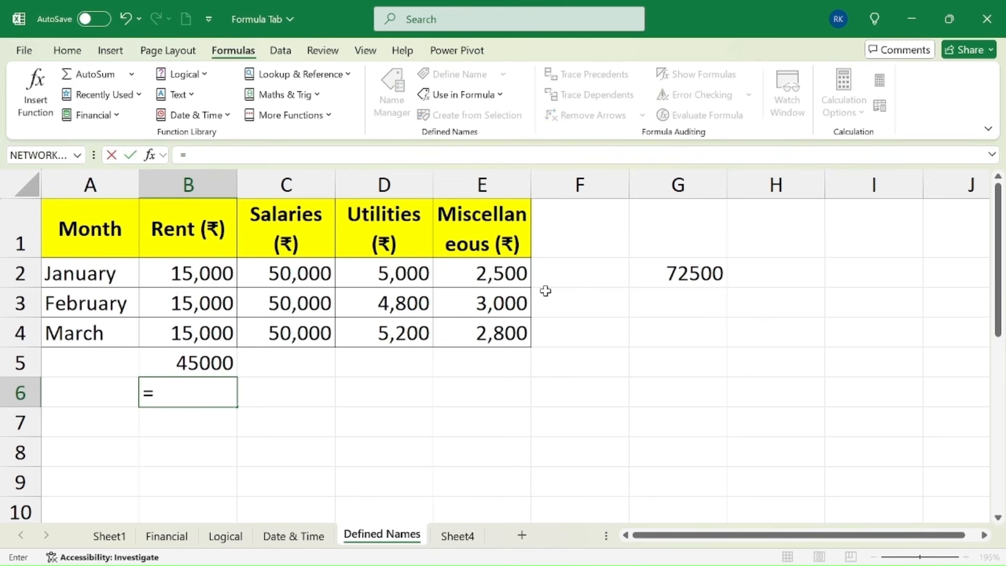
text(sum()
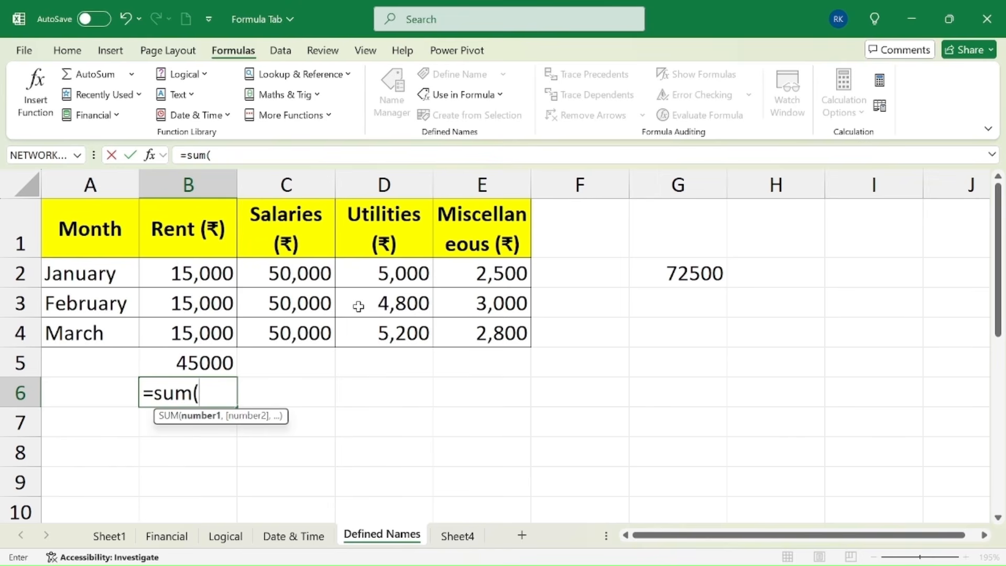
text(rent)
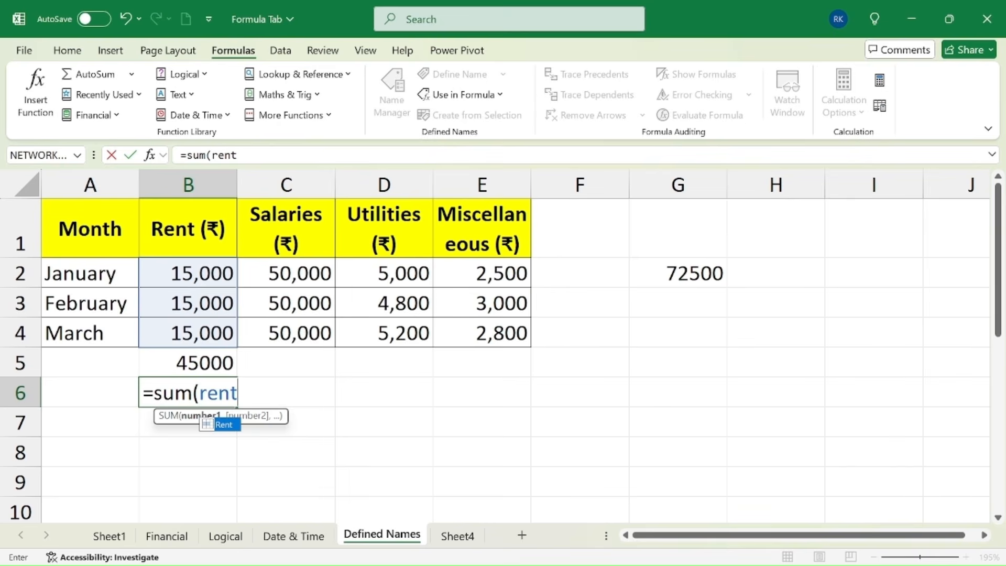
double_click(226, 426)
key(Return)
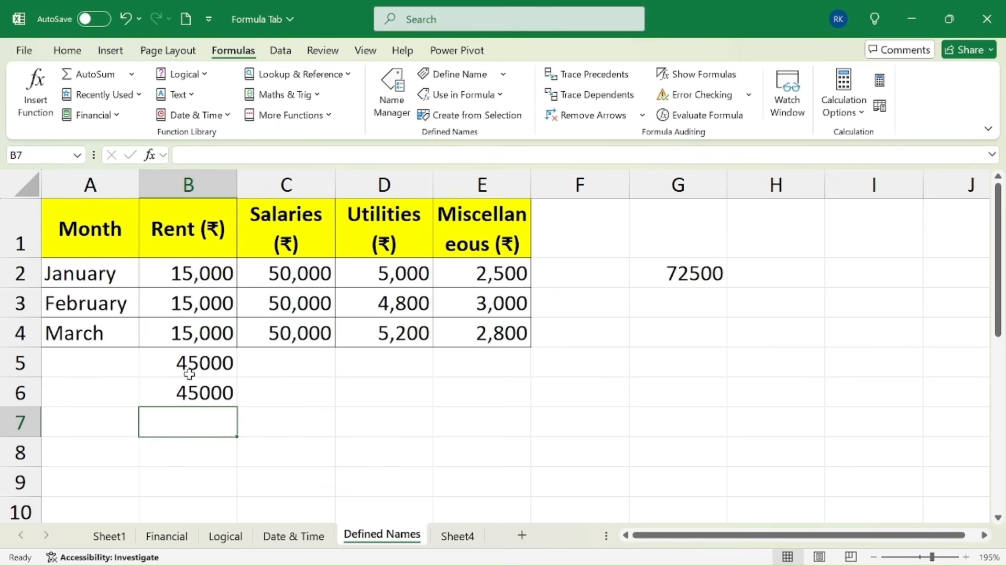
Step: Define the name Test for the empty range E7:G8
click(438, 432)
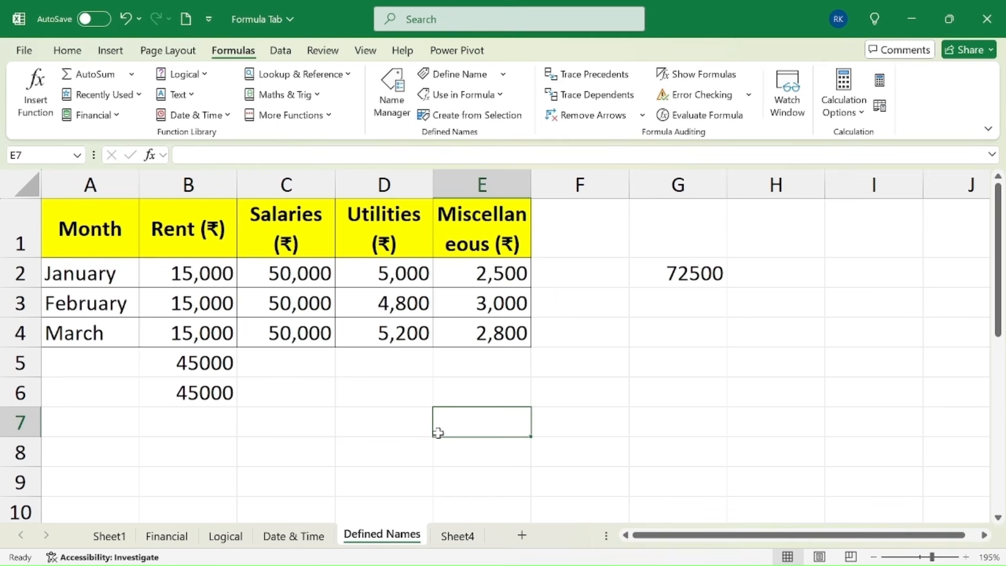
key(shift+Right)
key(shift+Right)
key(shift+Down)
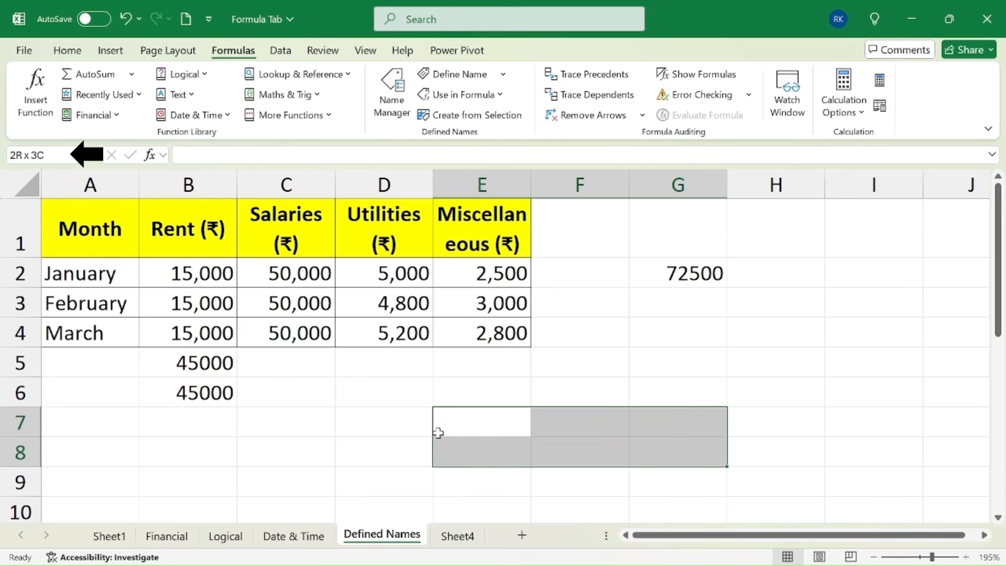
click(52, 155)
text(Test)
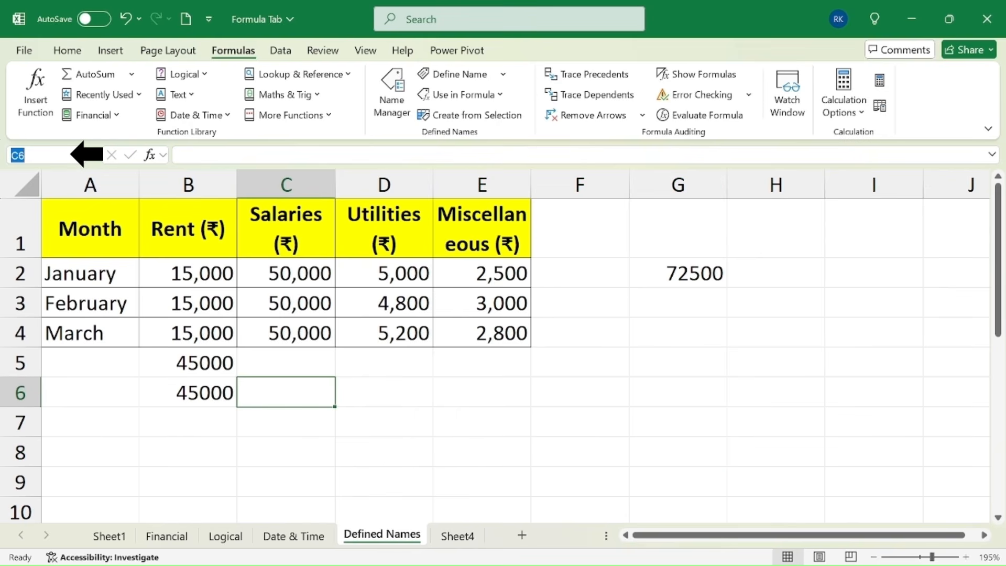
text(Test)
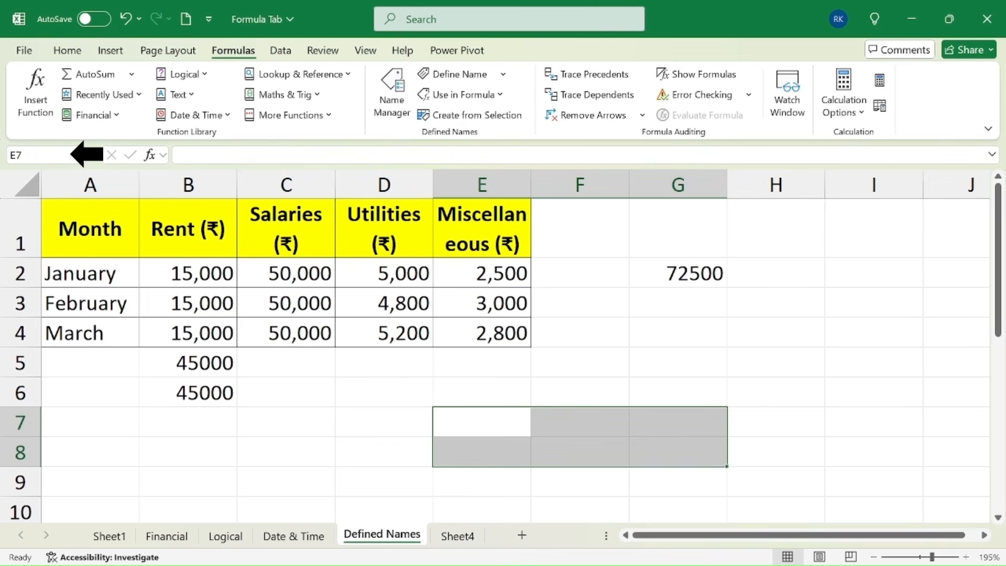
text(Test)
key(Return)
Step: Jump to the named range Rent and to the named range Salaries
text(Rent)
key(Return)
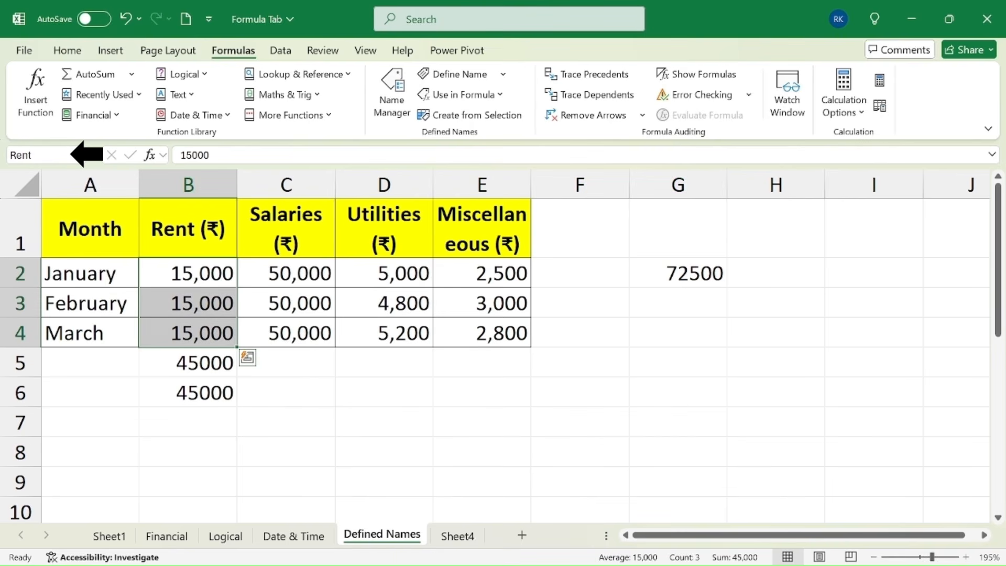
click(22, 155)
text(Salaries)
key(Return)
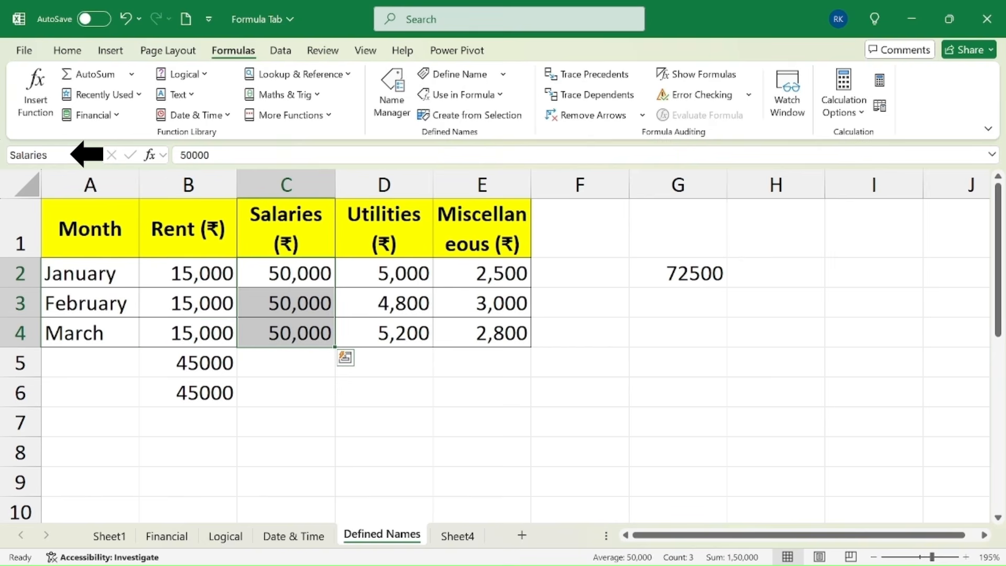
Step: Enter =Miscellaneous in cell E5, inserting the defined name from the workbook's existing names
click(474, 366)
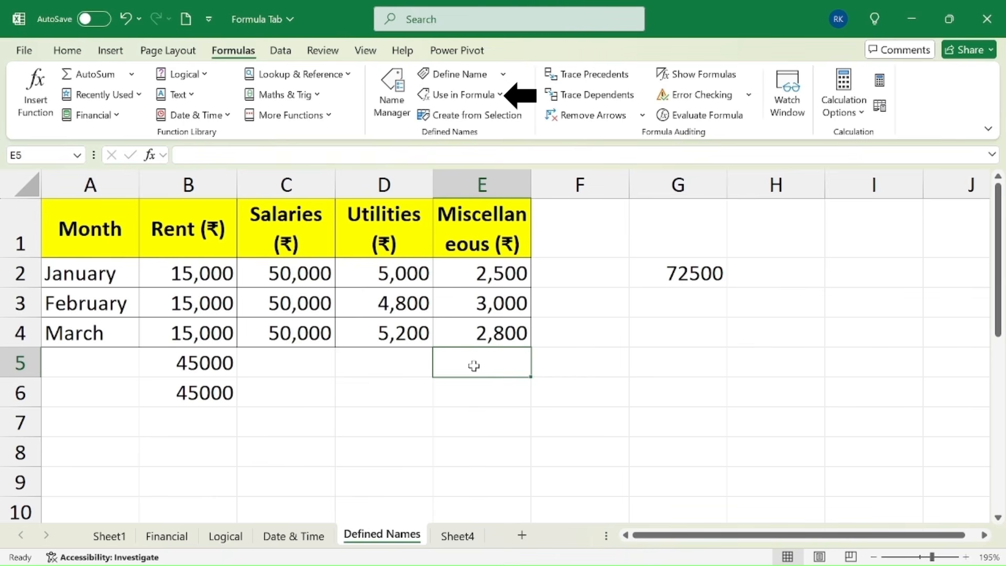
text(=)
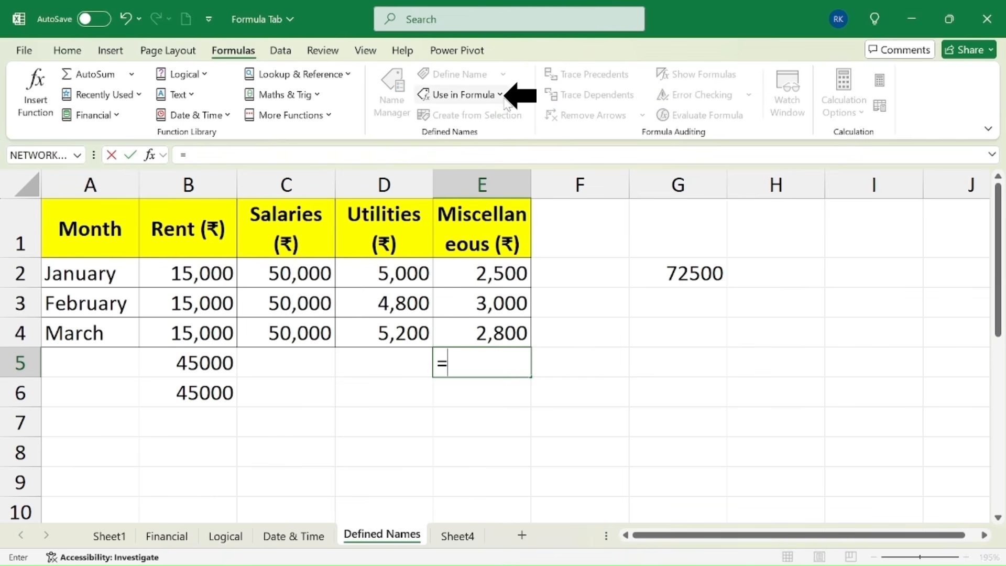
click(500, 95)
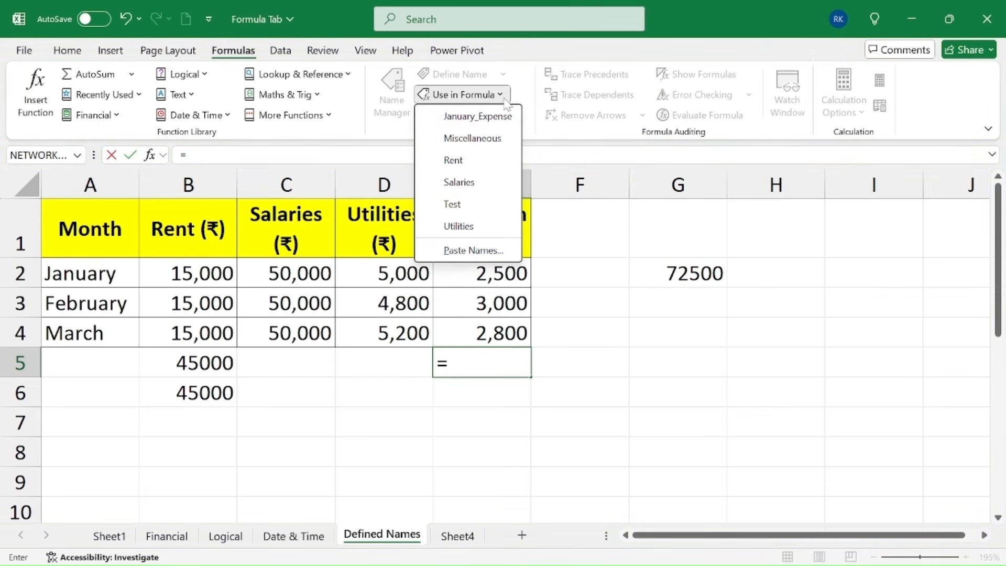
click(472, 138)
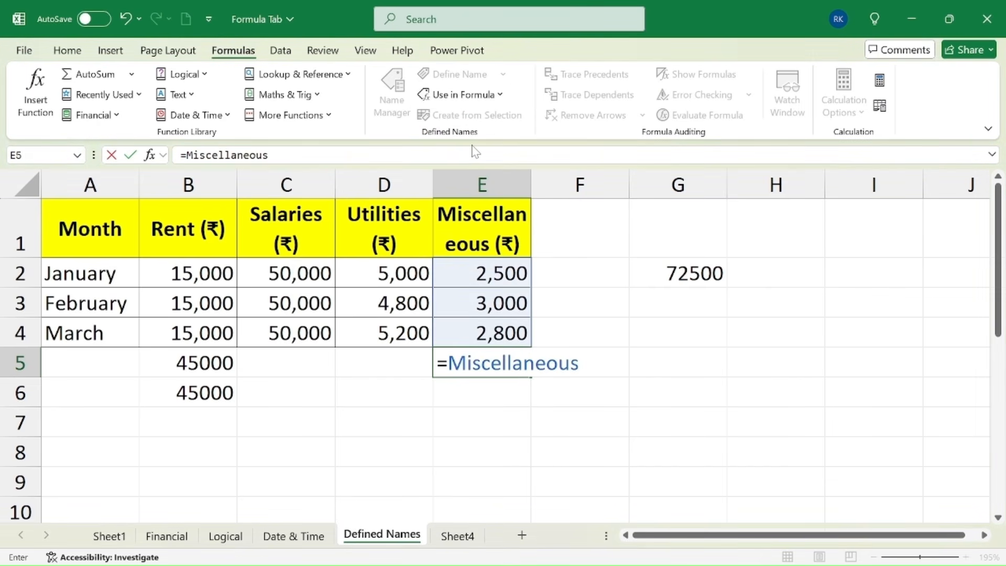
key(Return)
Step: Trace the precedents of G2 and the dependents of B4, and remove all the tracing arrows
click(648, 268)
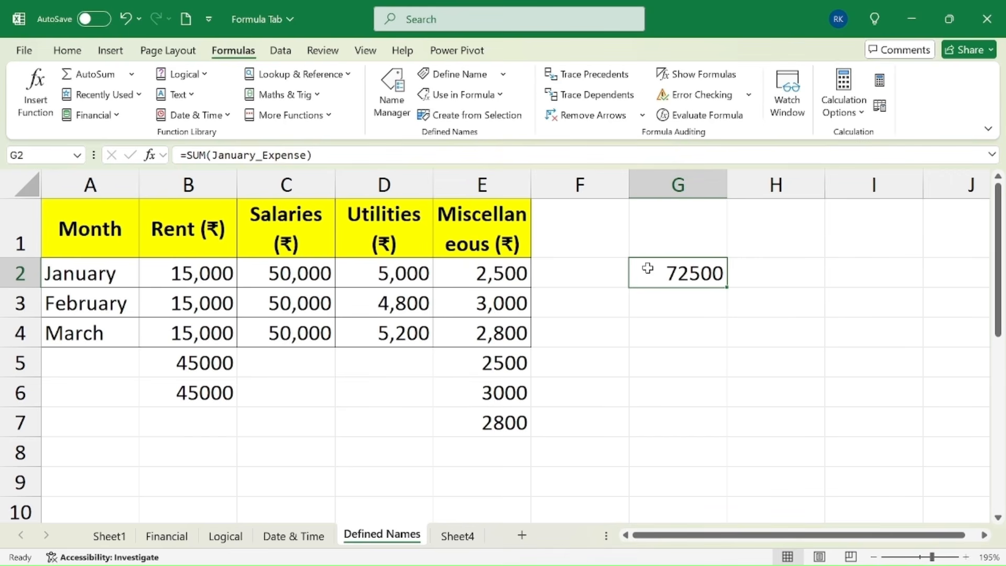
click(616, 78)
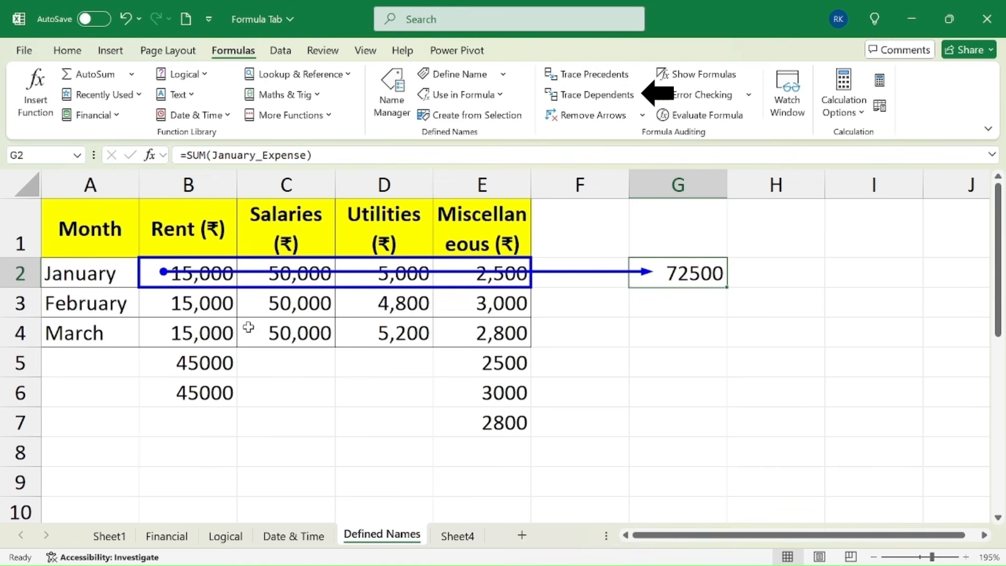
click(203, 333)
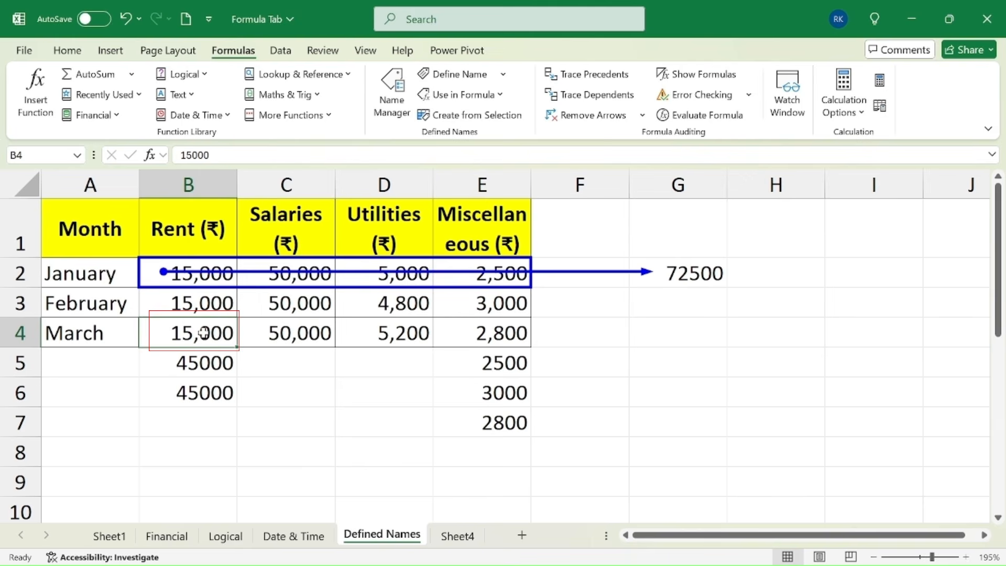
click(578, 95)
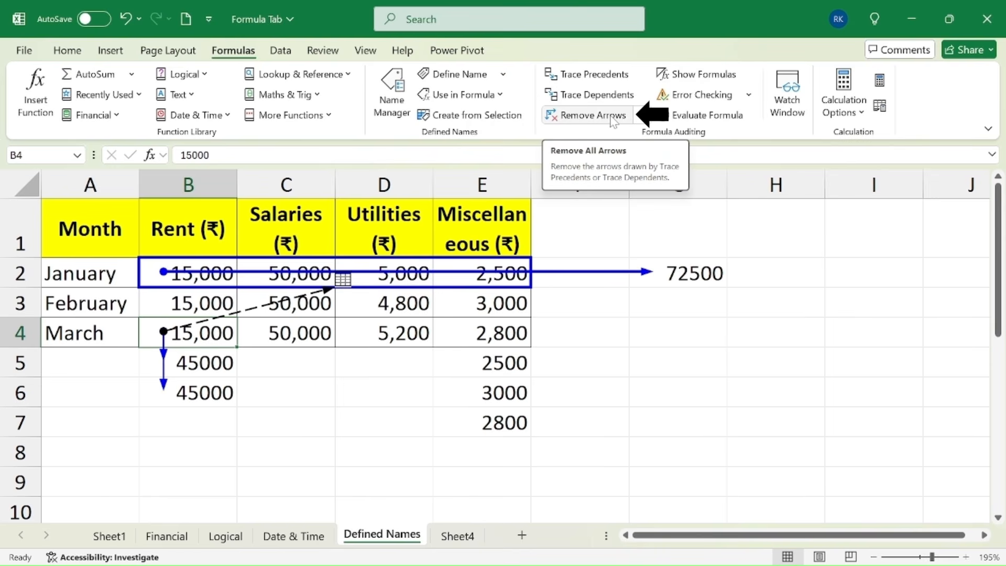
click(593, 115)
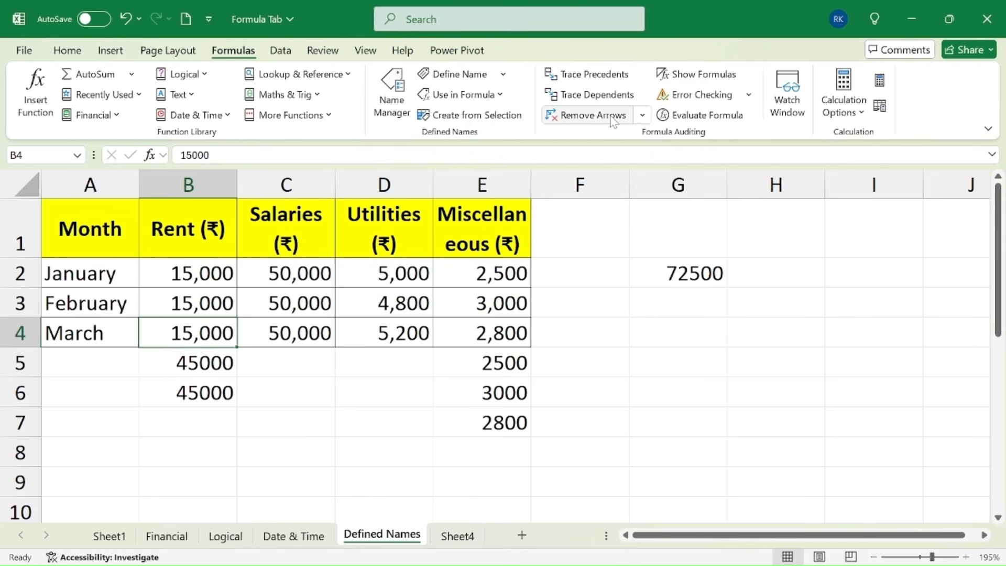
Step: Show the sheet's formulas in place of their results and switch back to the normal display
key(Down)
key(Down)
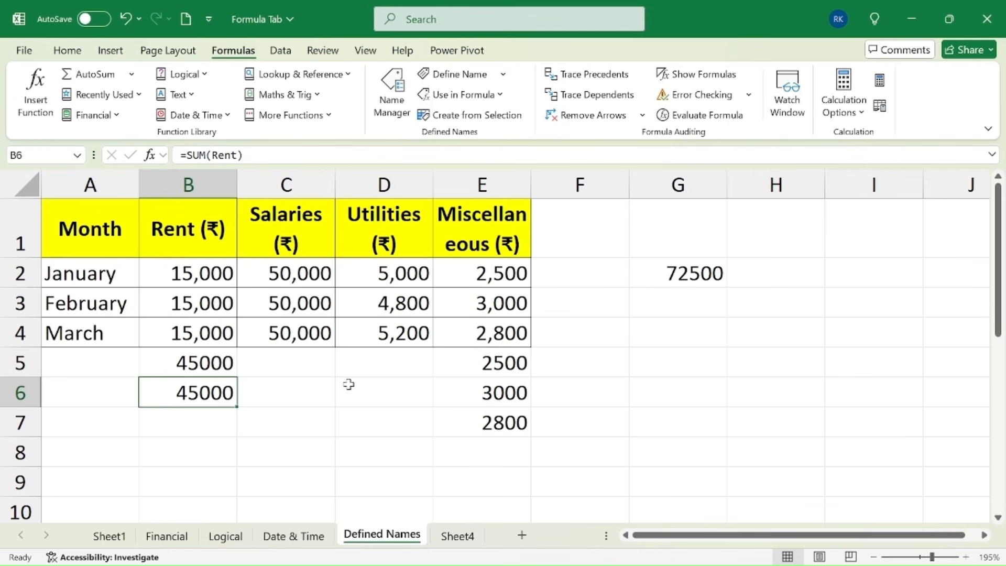
click(684, 265)
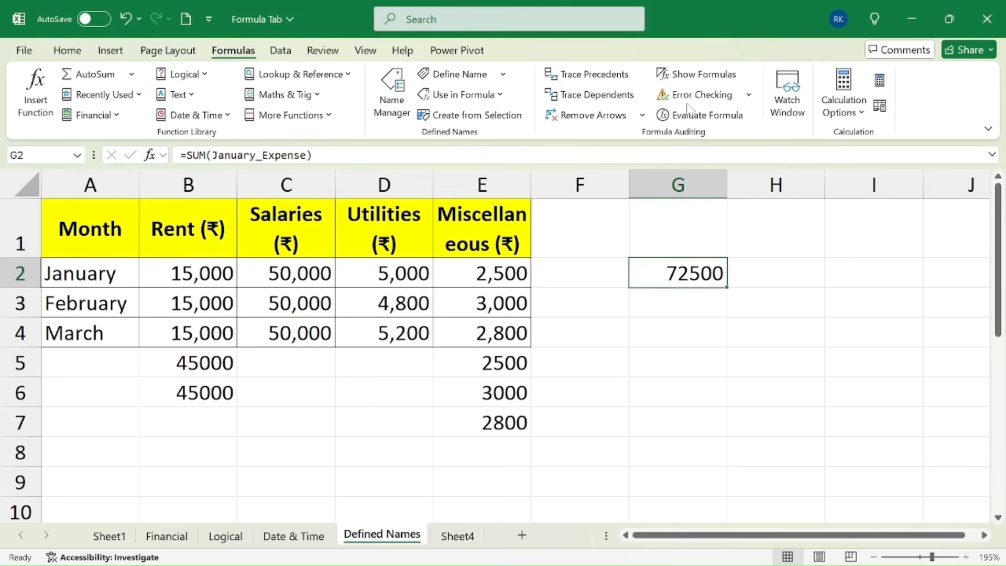
click(699, 79)
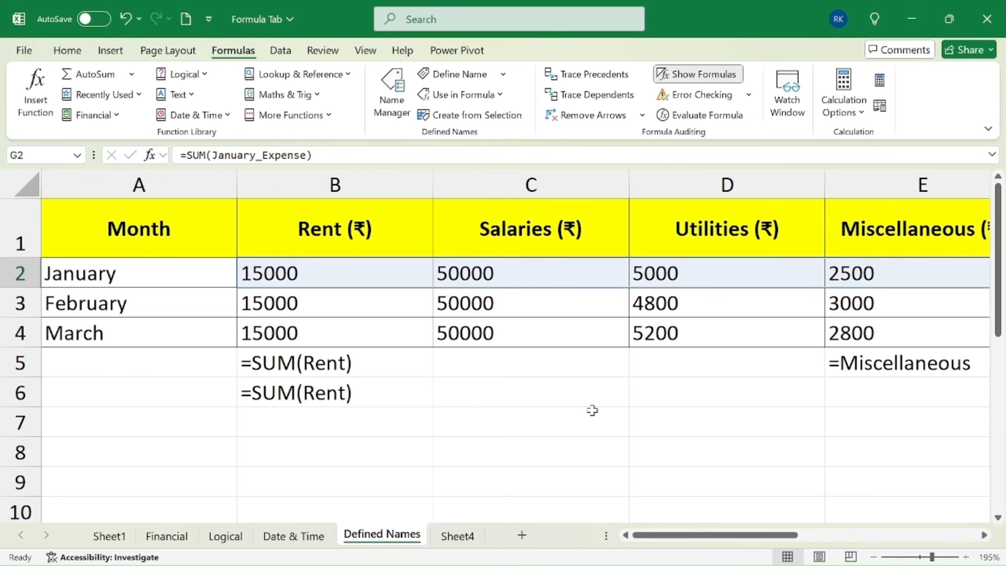
scroll(593, 411, down, 4)
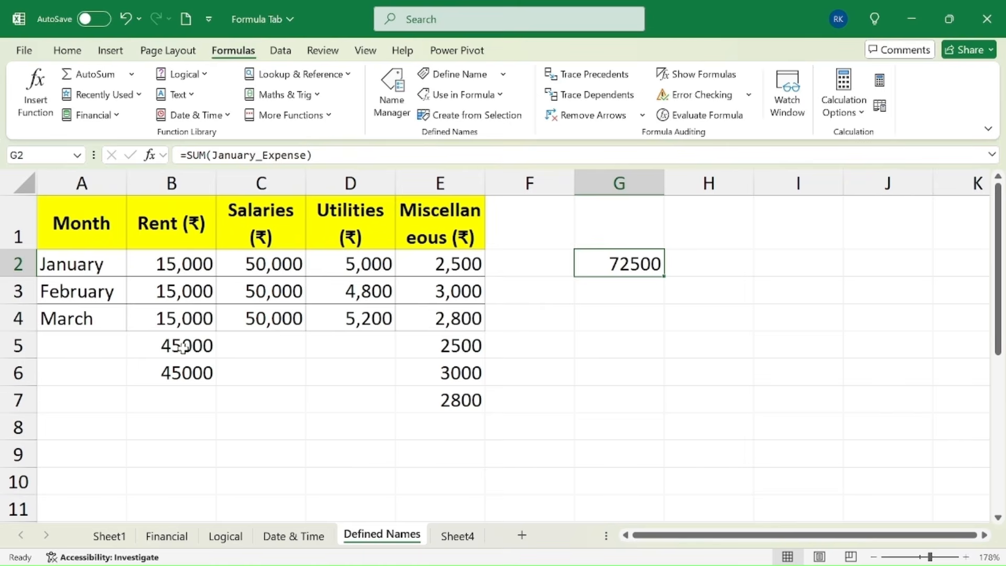
Step: Clear the contents of B5:F7 and delete column G
click(183, 348)
key(shift+Right)
key(shift+Right)
key(shift+Right)
key(shift+Right)
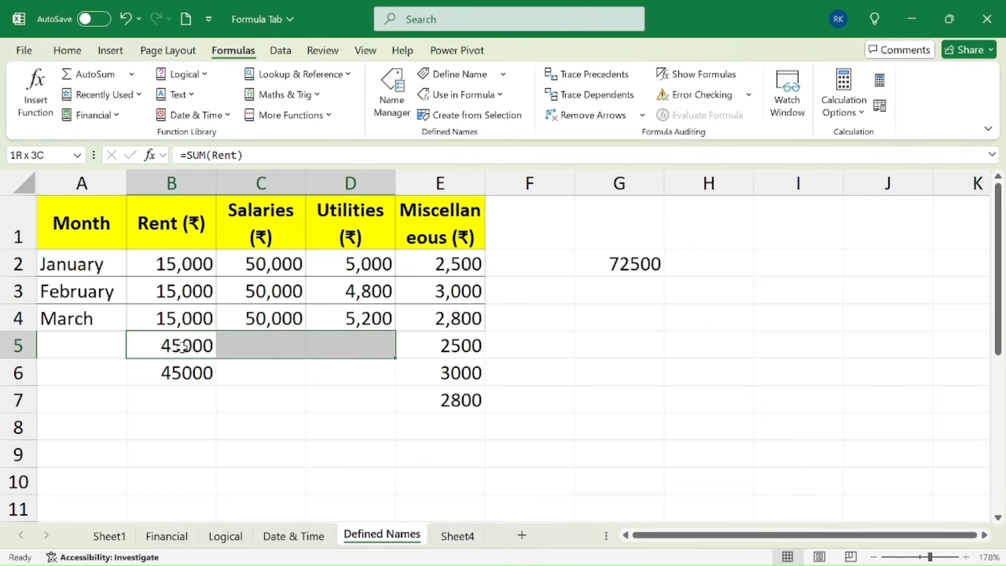
key(shift+Down)
key(shift+Down)
key(Delete)
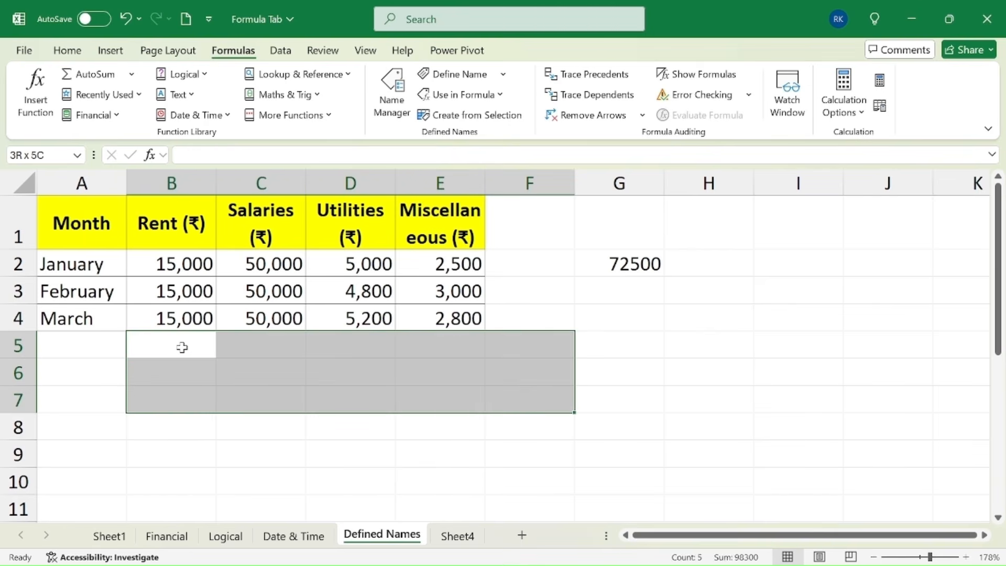
right_click(602, 184)
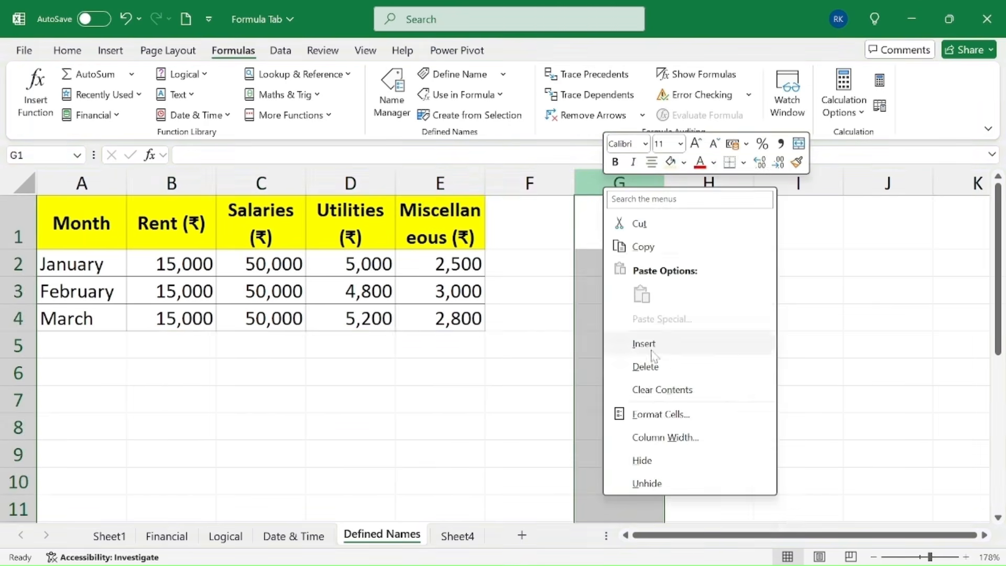
click(649, 363)
Step: Enter =B2+C3 in cell G4
click(618, 318)
text(=)
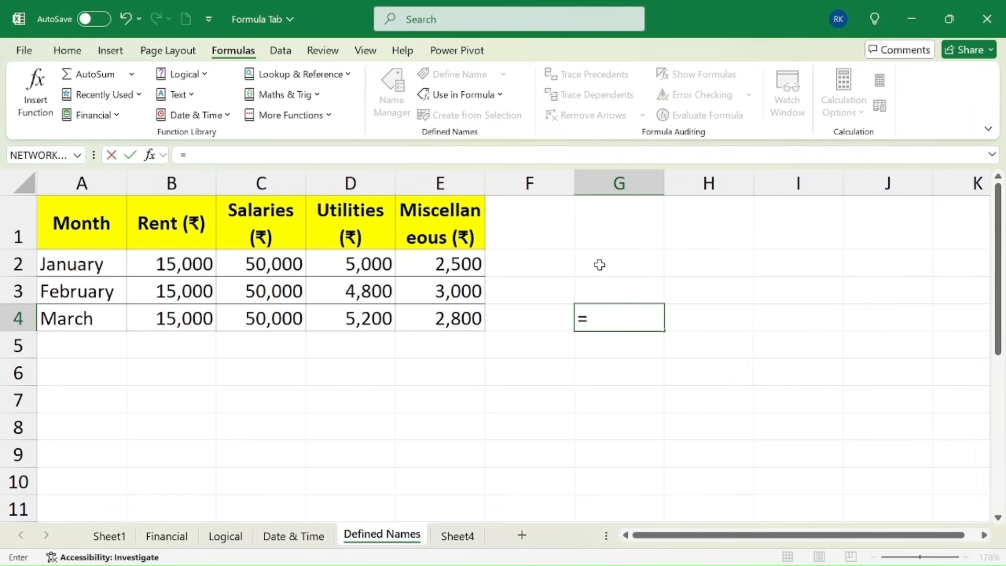
click(198, 263)
text(+)
click(249, 291)
key(Return)
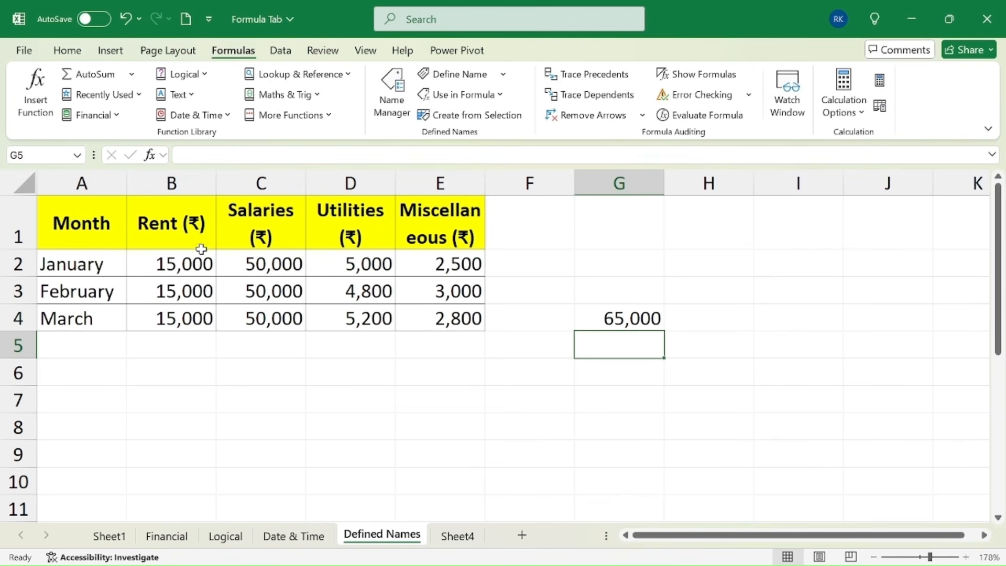
Step: Replace the January rent in B2 with "a" and run Error Checking on the sheet, closing its dialog after review
click(175, 261)
text(a)
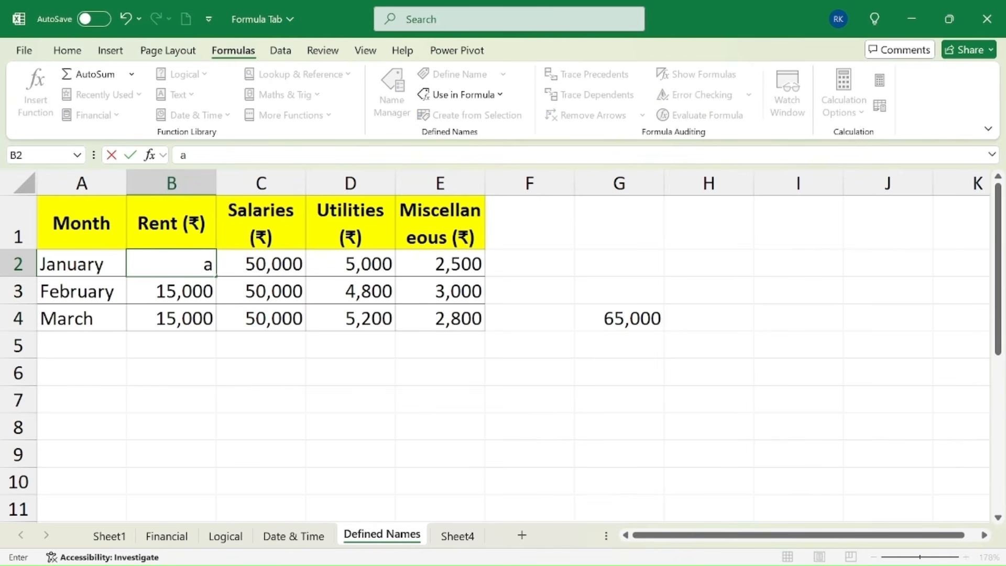
key(Return)
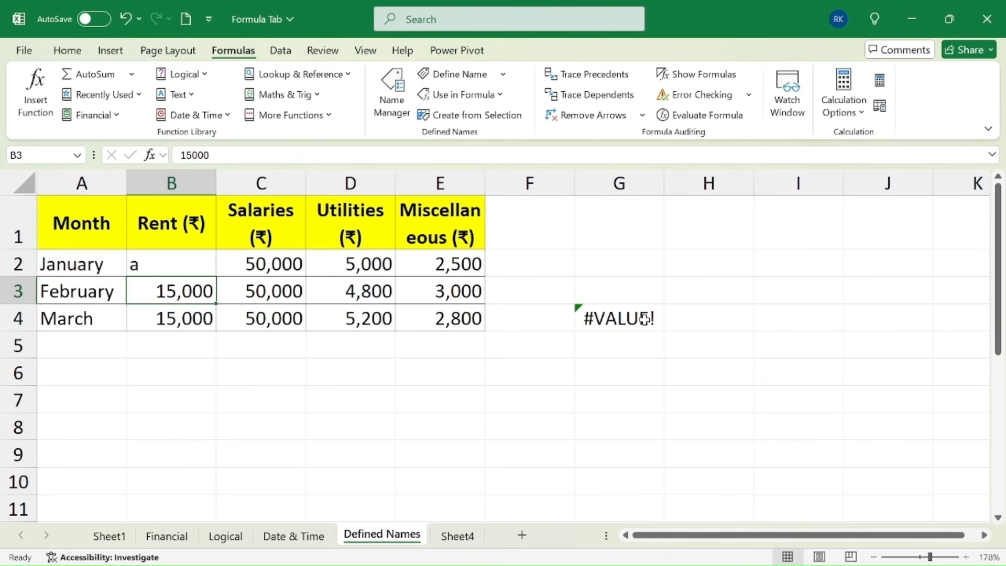
click(722, 105)
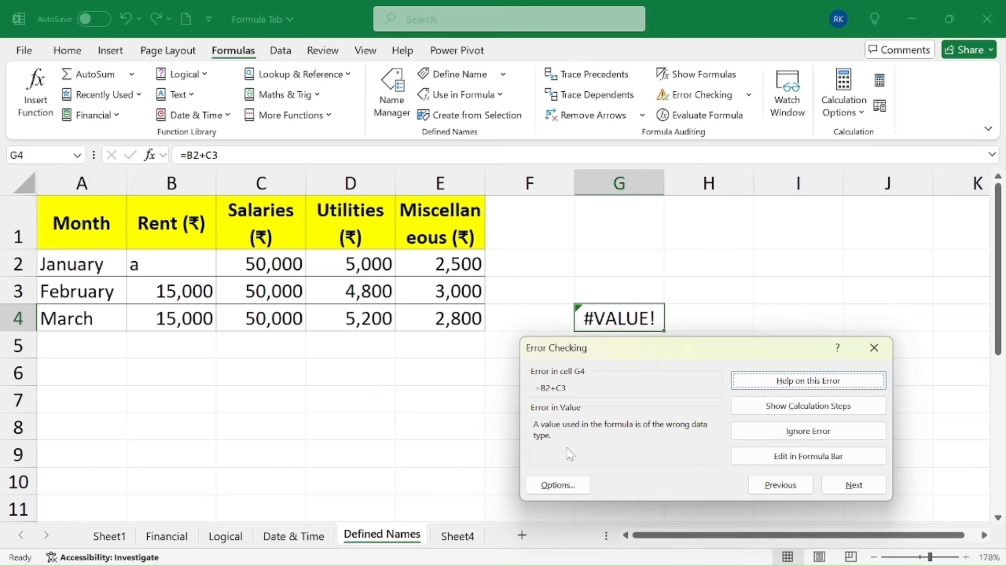
key(Escape)
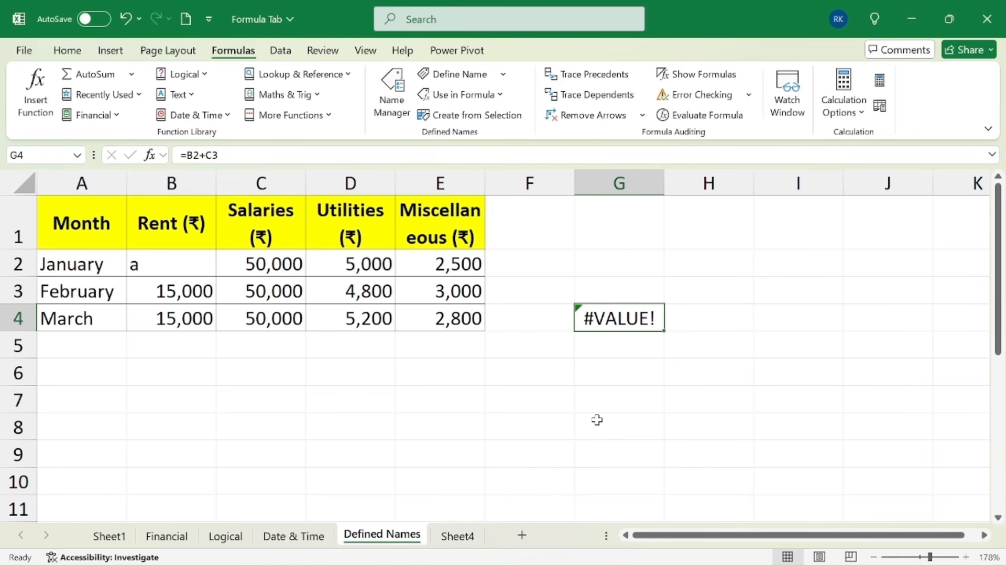
Step: Trace the error in G4 back to its source cells and evaluate its formula
click(749, 95)
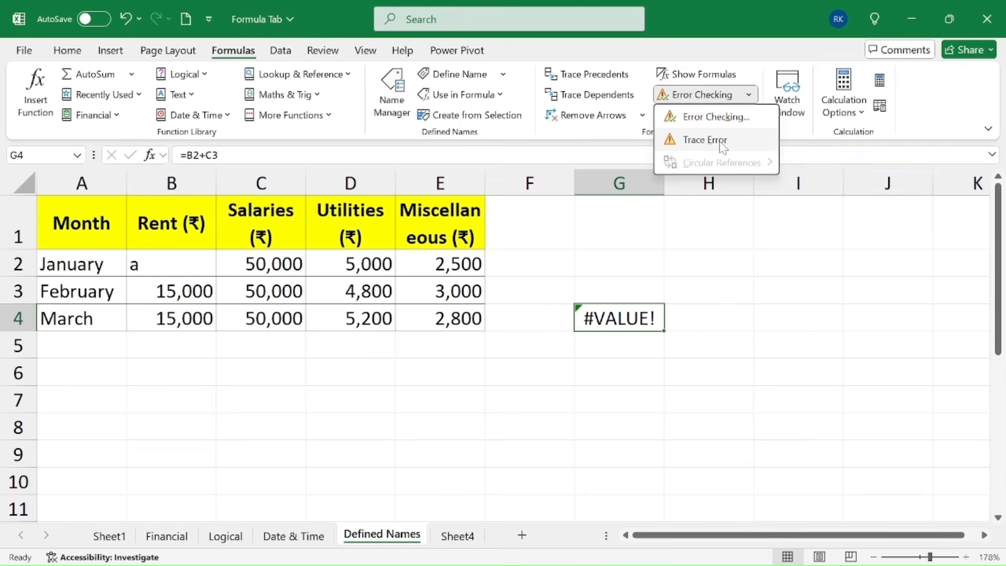
click(721, 143)
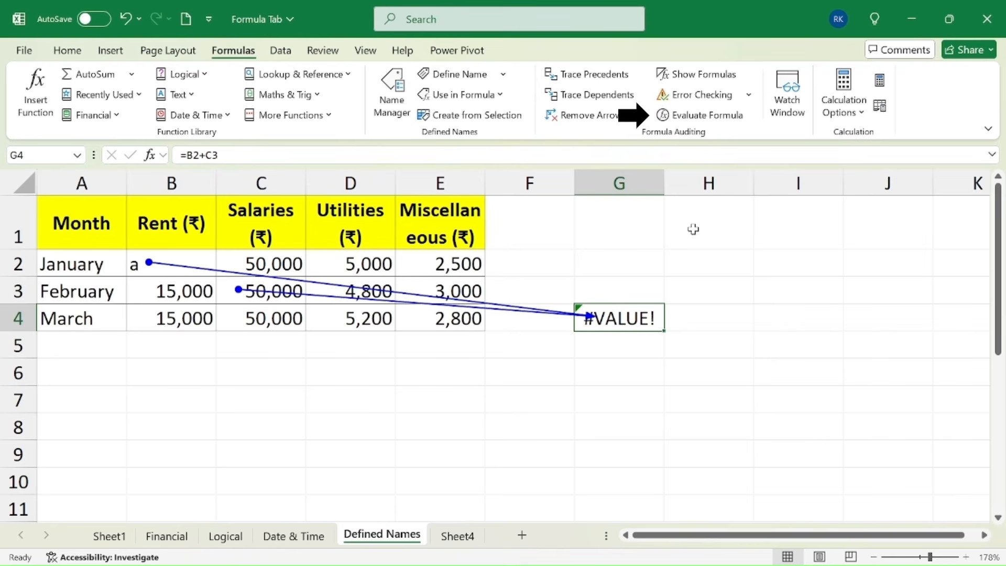
click(726, 120)
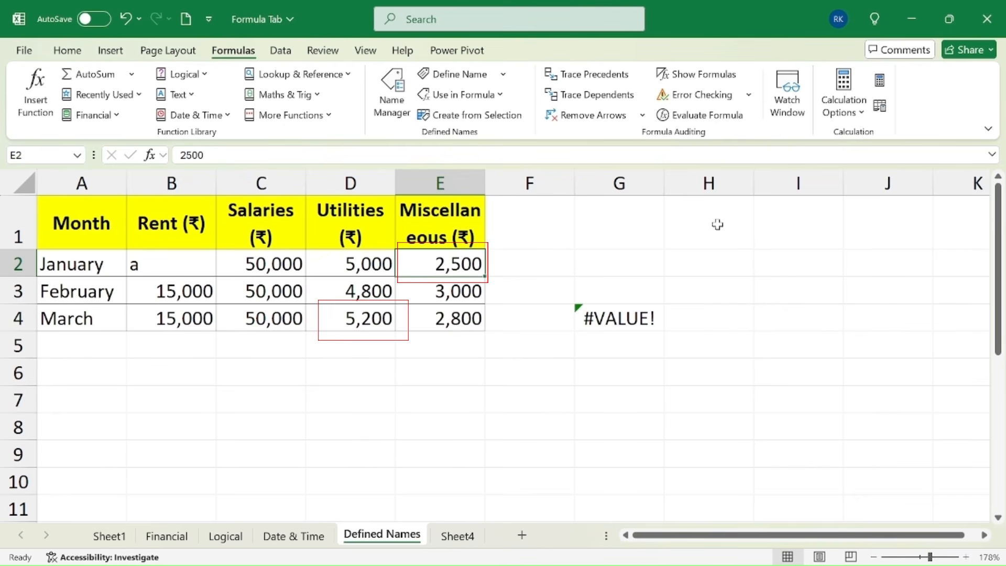
Step: Add cells E2 and D4 of the Defined Names sheet to the Watch Window
click(787, 97)
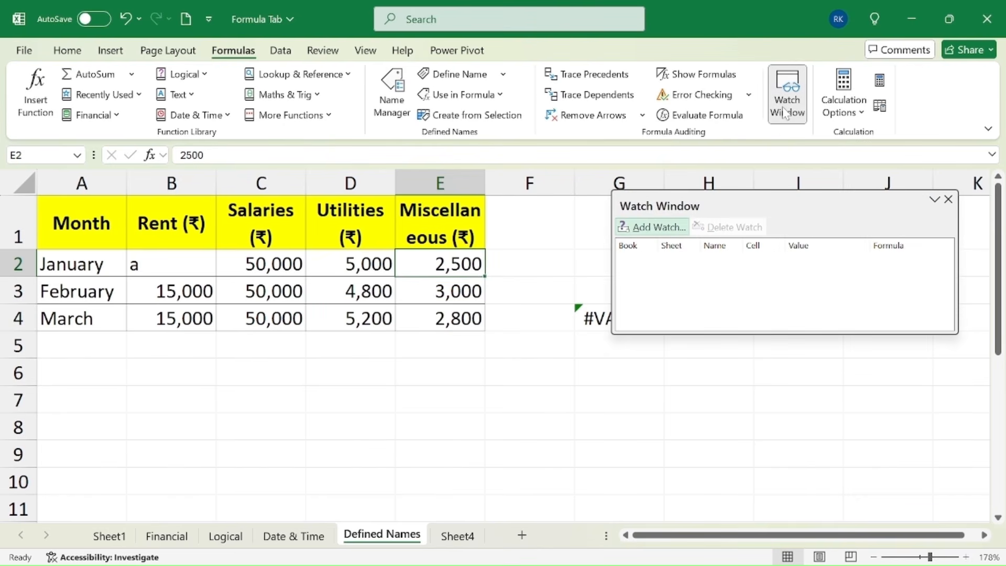
click(682, 228)
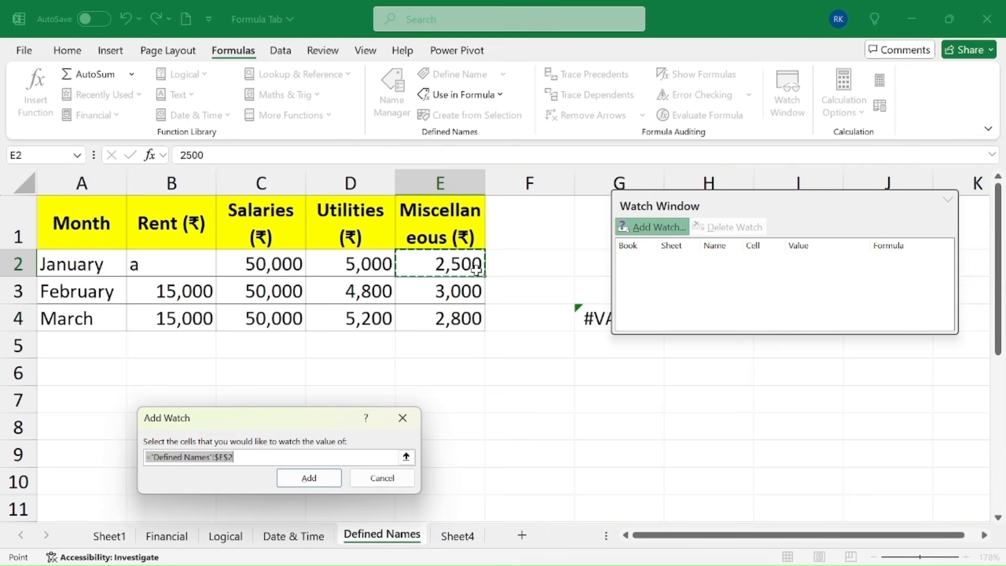
click(309, 478)
click(369, 320)
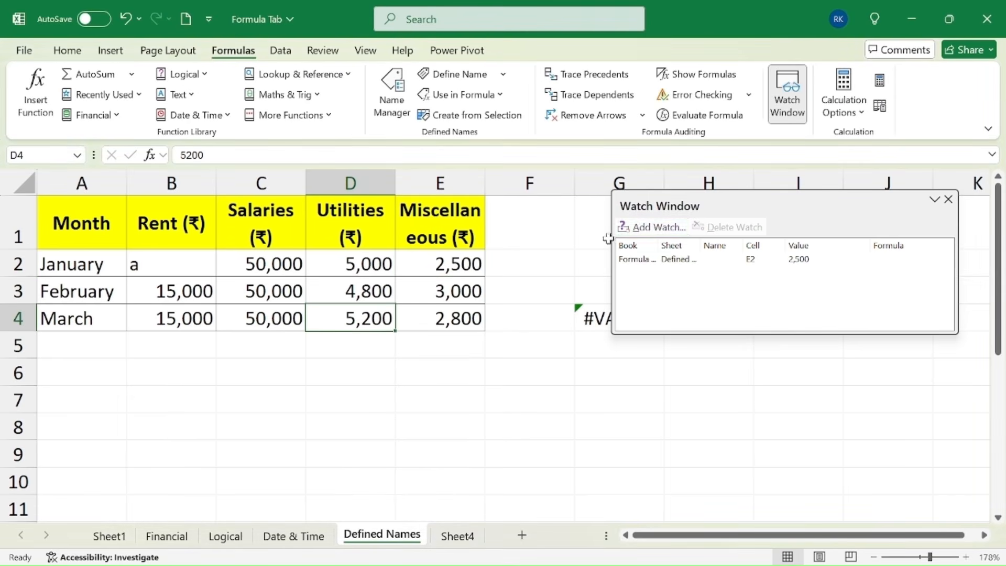
click(650, 227)
click(308, 478)
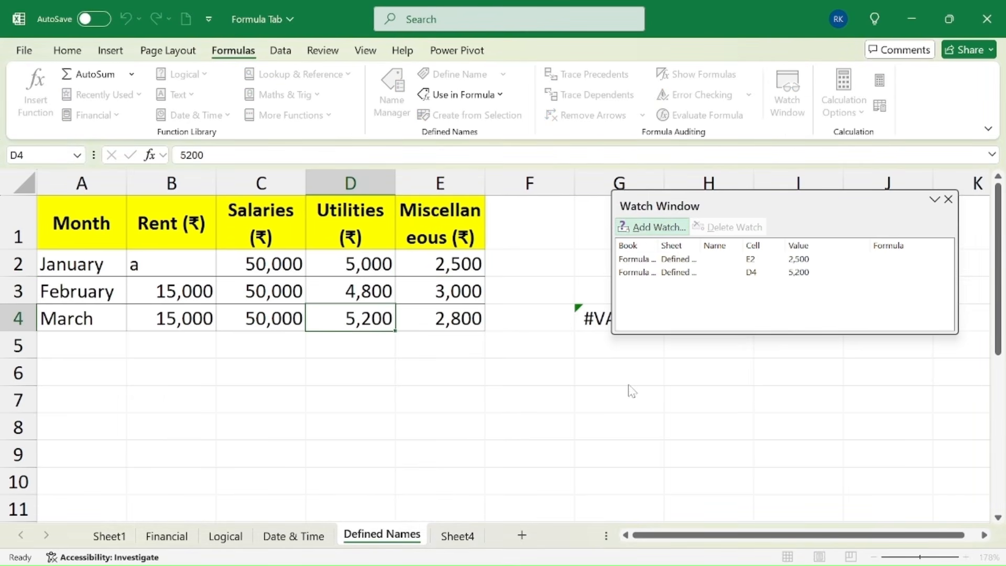
scroll(632, 390, down, 10)
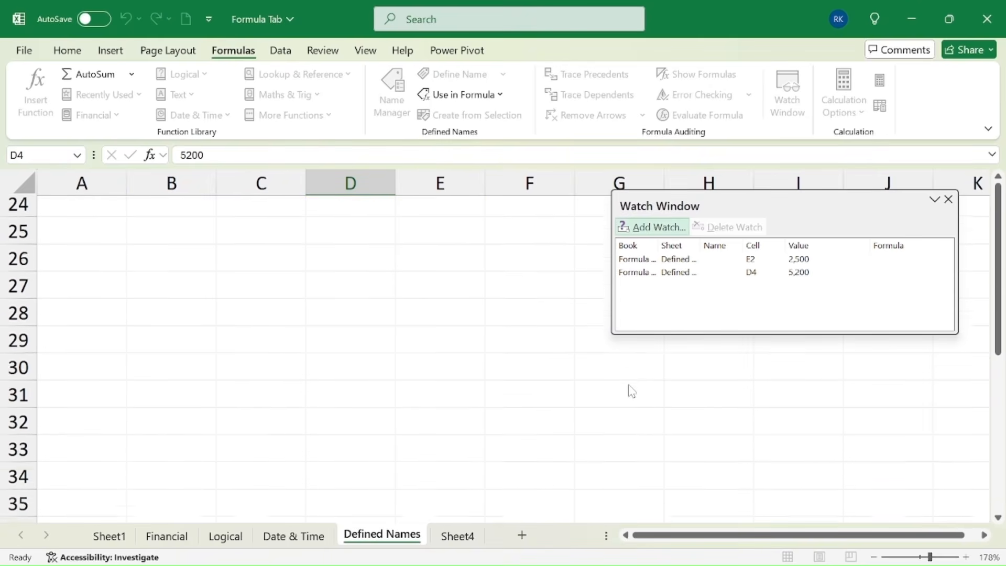
scroll(681, 414, down, 1)
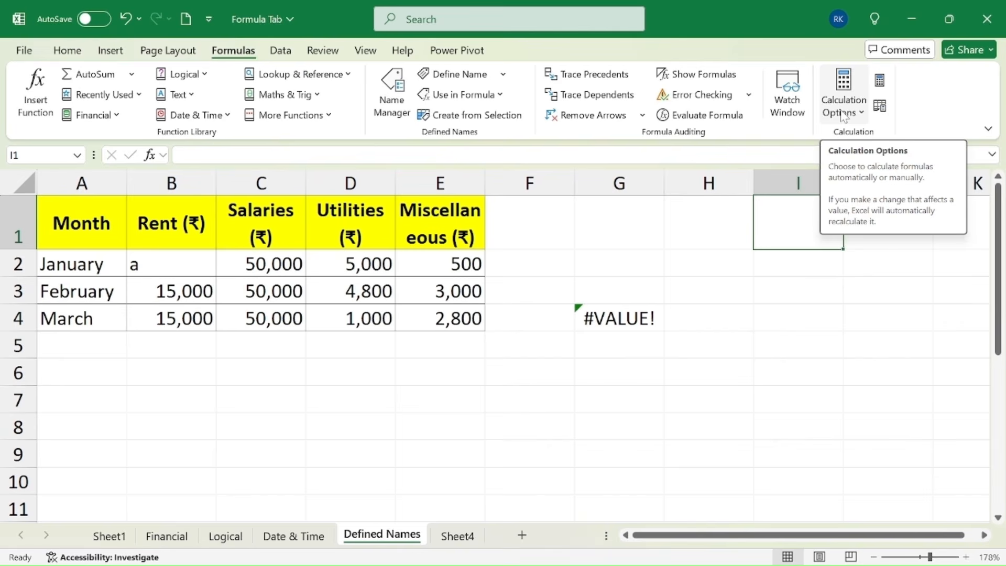
Step: Set the workbook's calculation mode to Manual
click(842, 116)
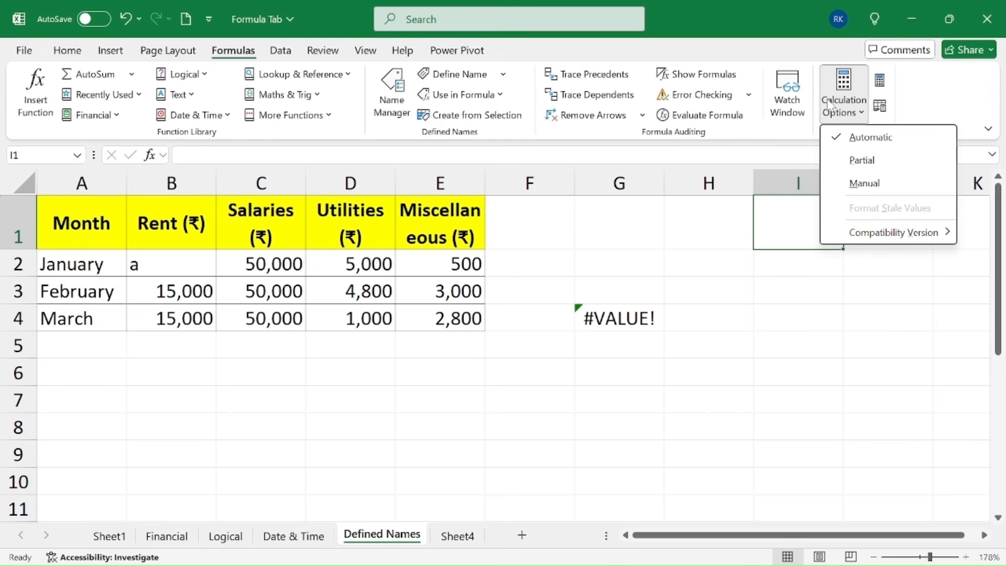
click(828, 104)
click(845, 106)
click(858, 182)
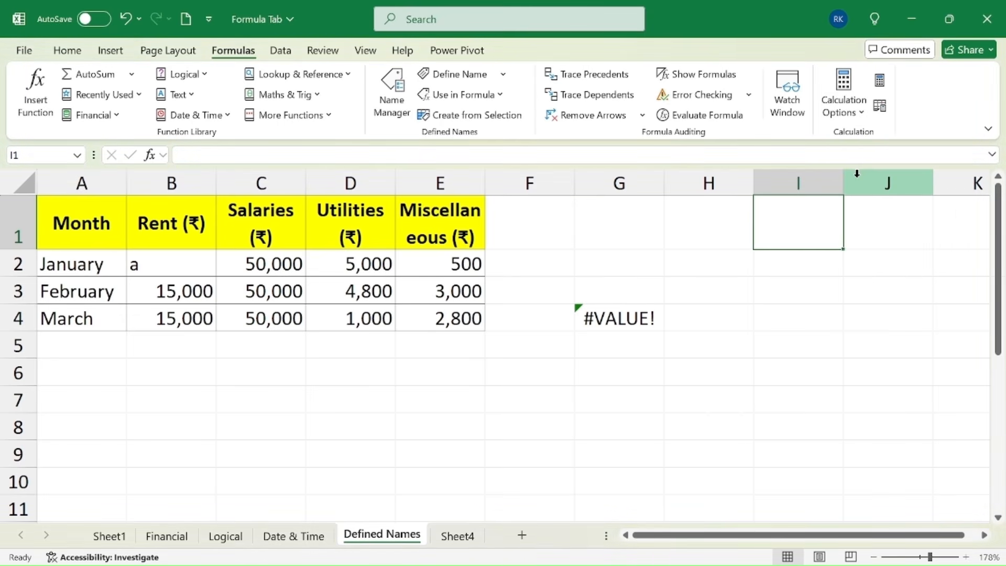